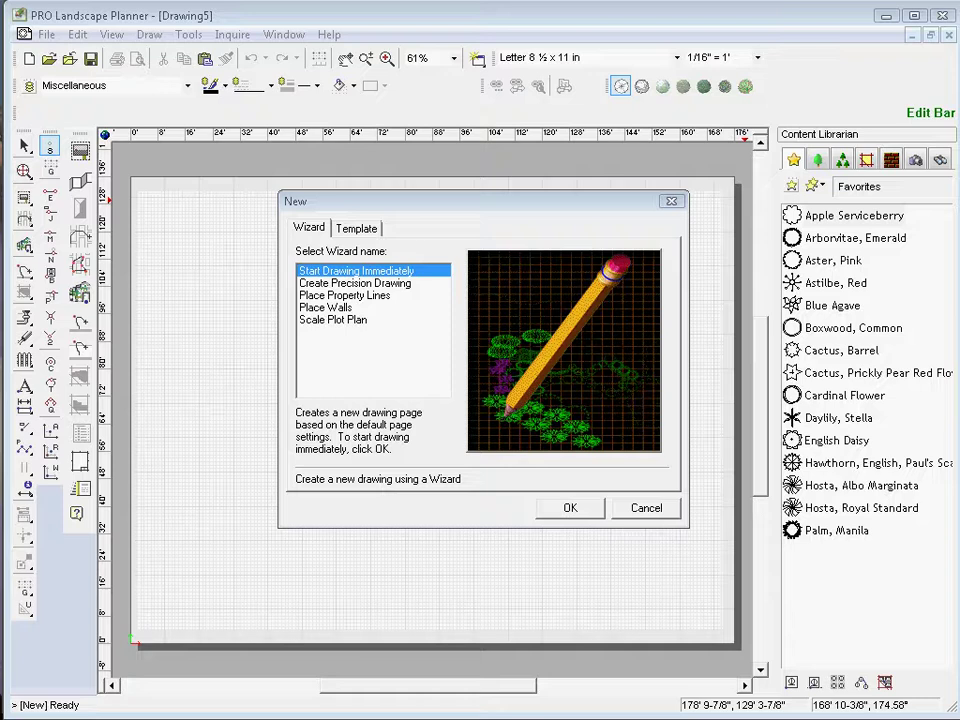
Bring the CAHILL-ROAD.pdf plot plan forward and zoom it in to 200%
{"action": "left_click", "coordinate": [520, 713]}
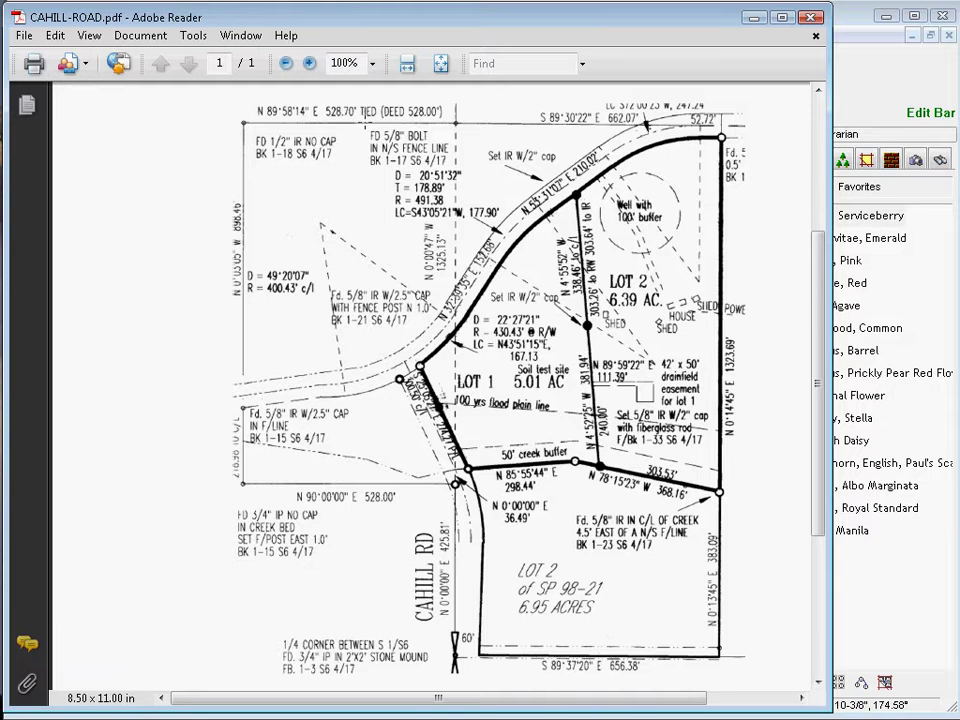
{"action": "left_click", "coordinate": [309, 63]}
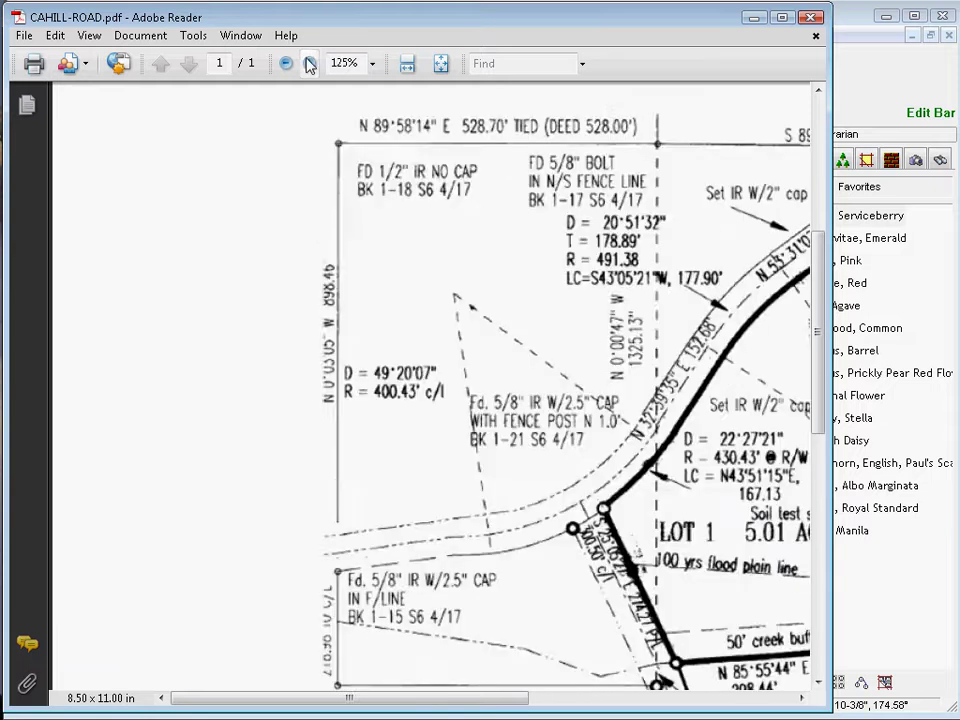
{"action": "left_click", "coordinate": [309, 63]}
{"action": "left_click", "coordinate": [309, 63]}
{"action": "left_click_drag", "start_coordinate": [377, 700], "coordinate": [604, 707]}
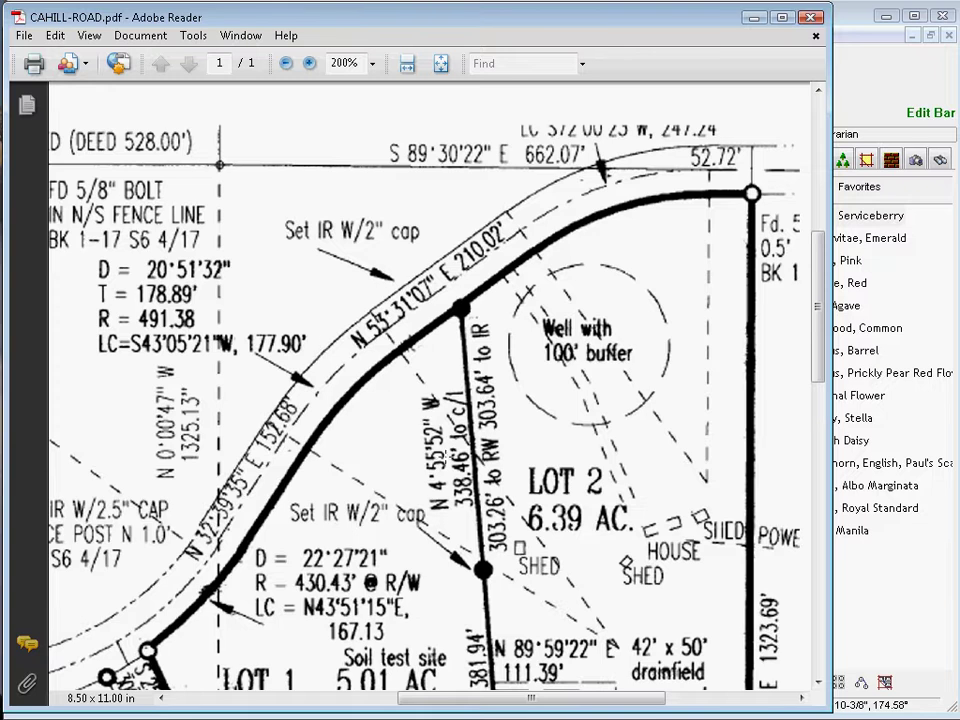
Select the page with the Select Tool to show the scan is one image, then deselect it
{"action": "right_click", "coordinate": [547, 345]}
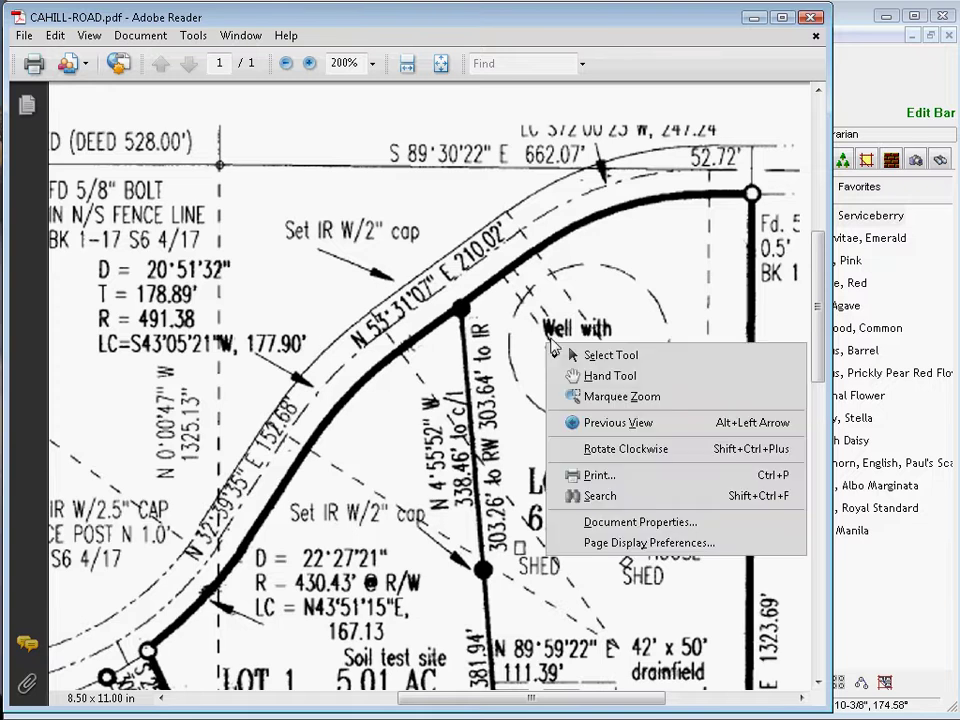
{"action": "left_click", "coordinate": [446, 277]}
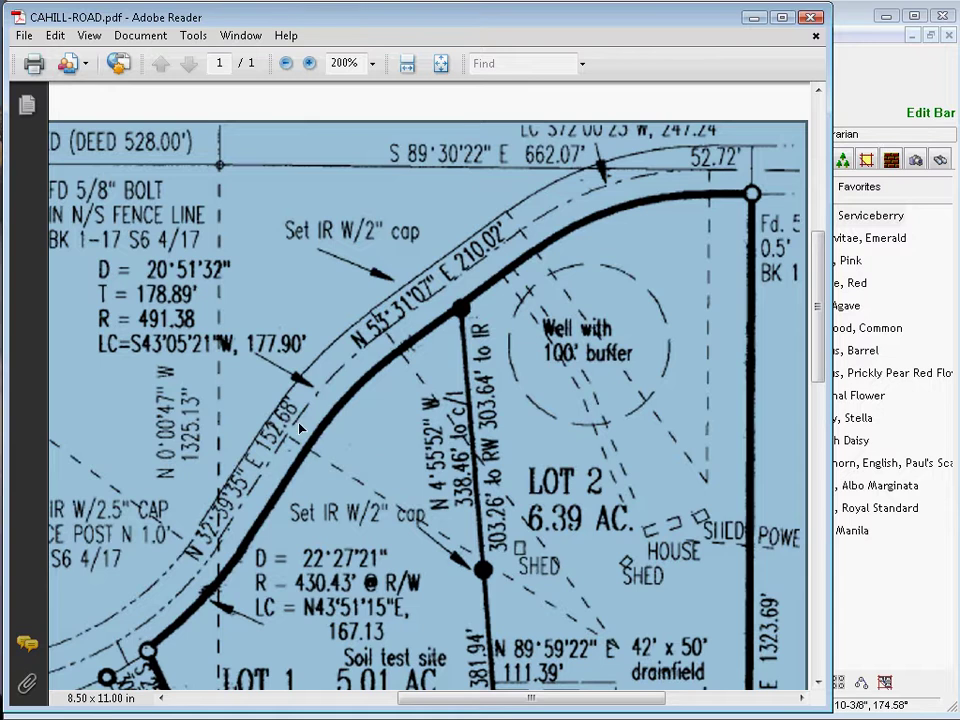
{"action": "left_click", "coordinate": [331, 401]}
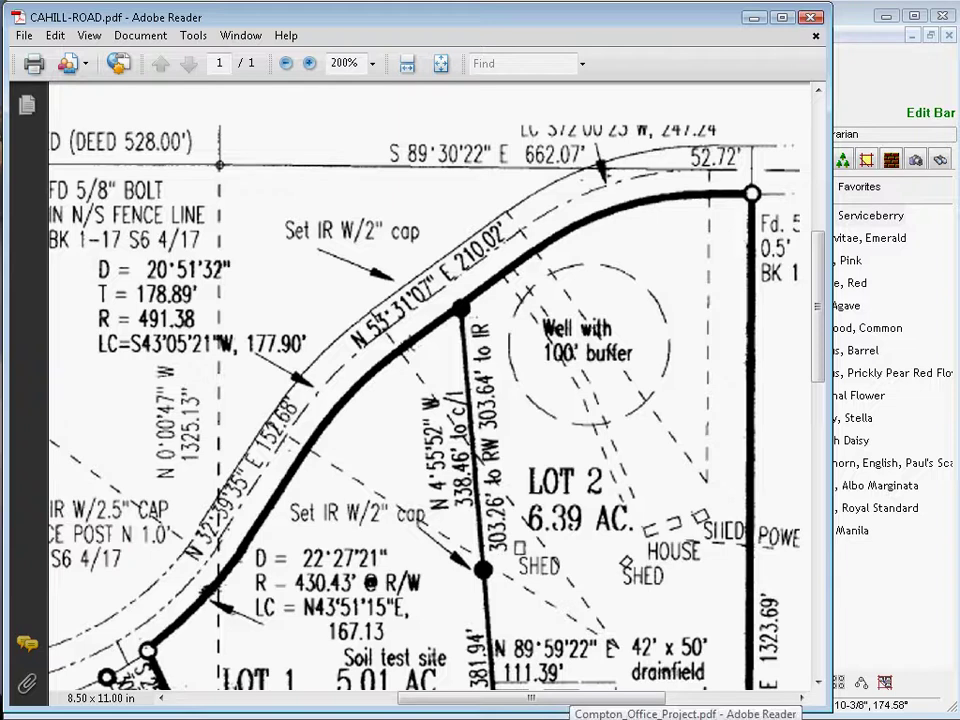
Bring up Compton_Office_Project.pdf, zoom to 200%, then back out to 125%
{"action": "left_click", "coordinate": [684, 716]}
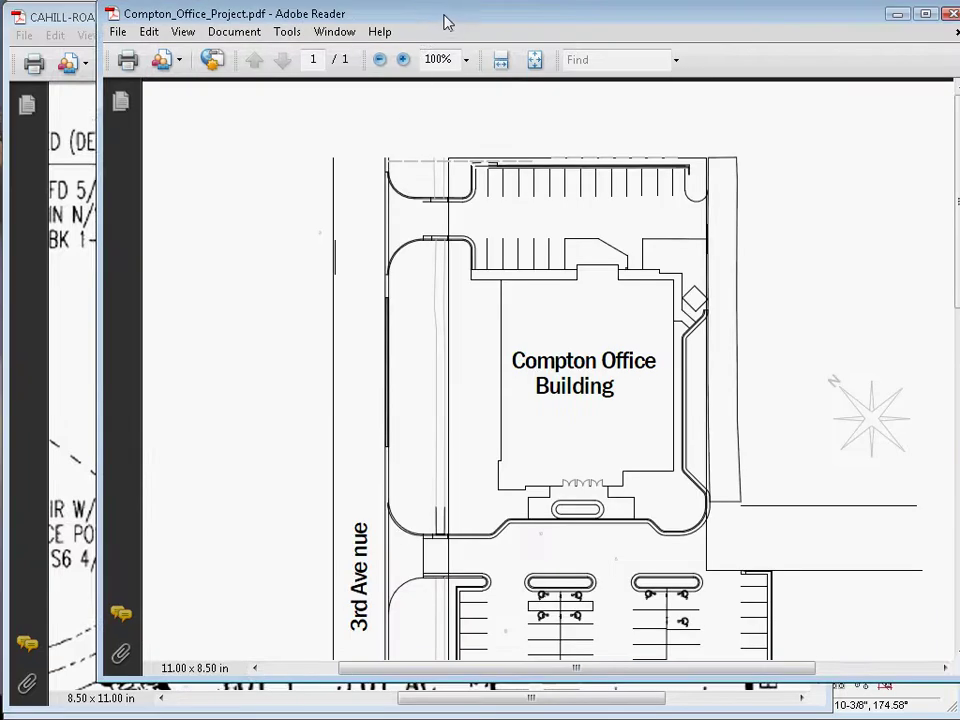
{"action": "left_click_drag", "start_coordinate": [443, 21], "coordinate": [358, 47]}
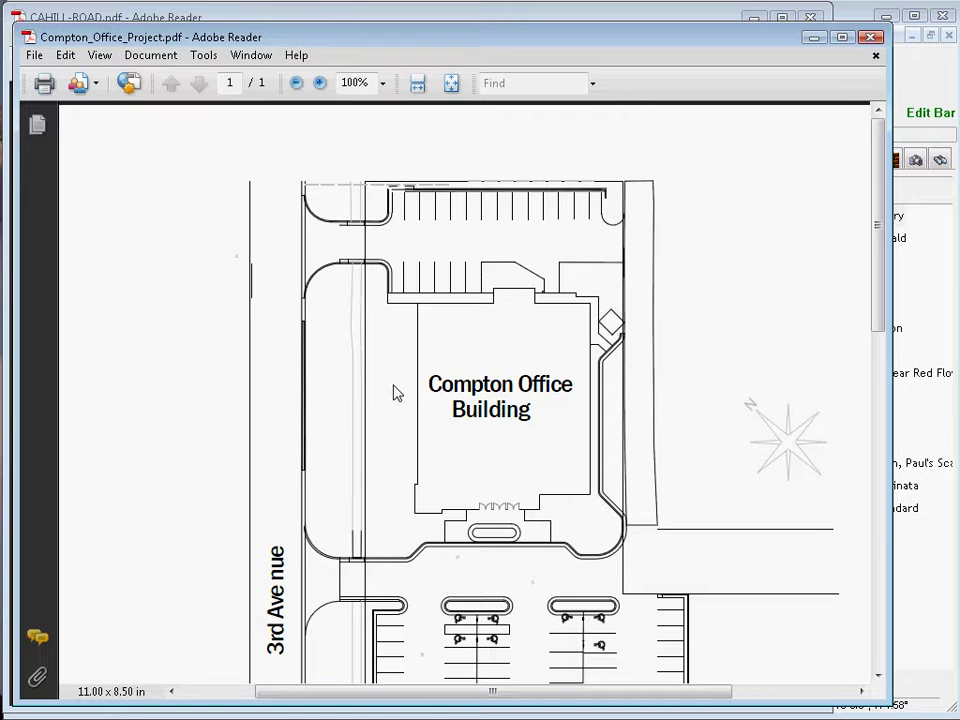
{"action": "left_click", "coordinate": [318, 87]}
{"action": "left_click", "coordinate": [319, 88]}
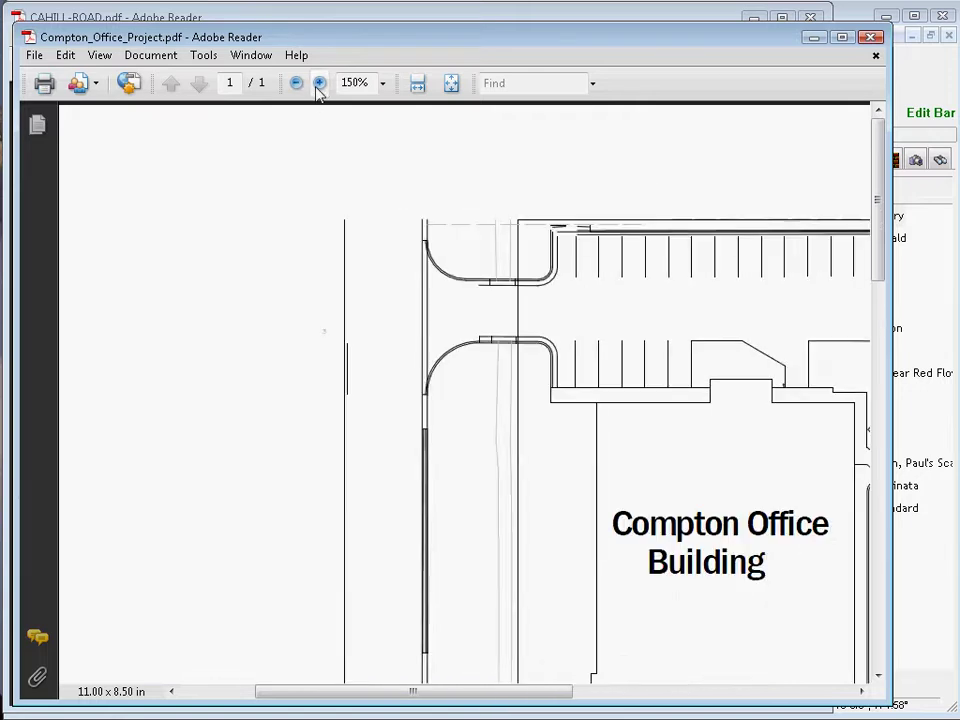
{"action": "left_click", "coordinate": [319, 87]}
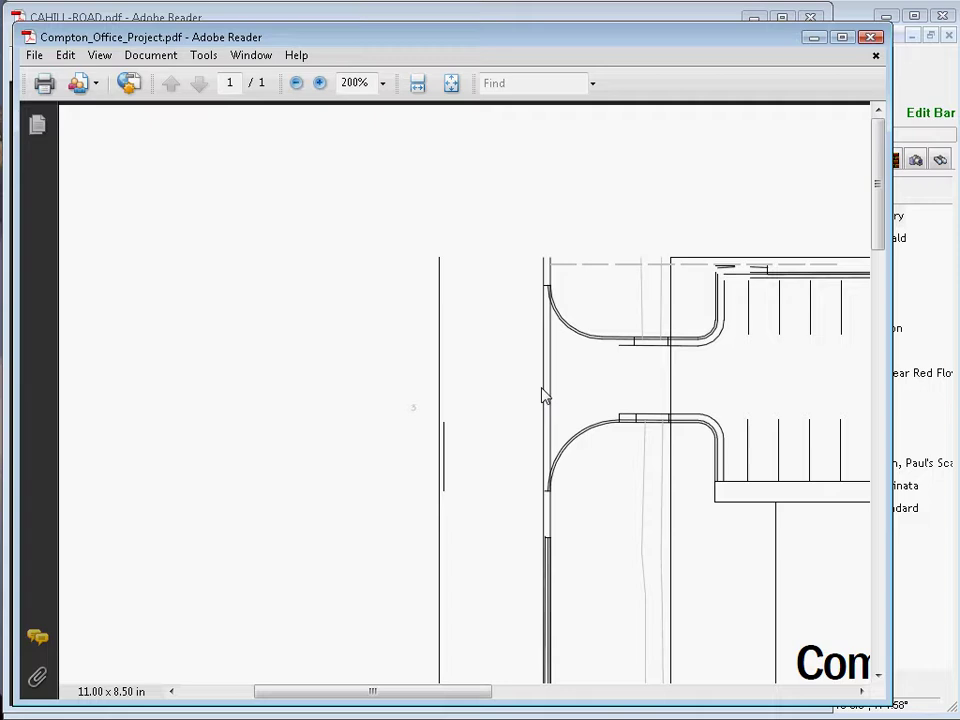
{"action": "scroll", "coordinate": [414, 420], "scroll_direction": "down", "scroll_amount": 1}
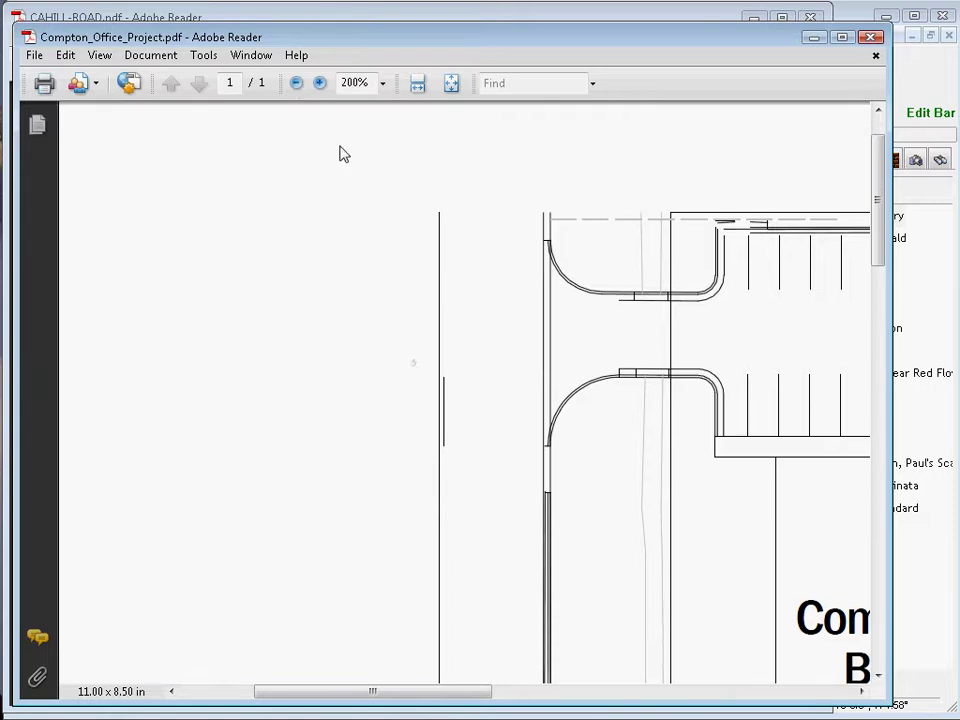
{"action": "left_click", "coordinate": [296, 83]}
{"action": "left_click", "coordinate": [296, 83]}
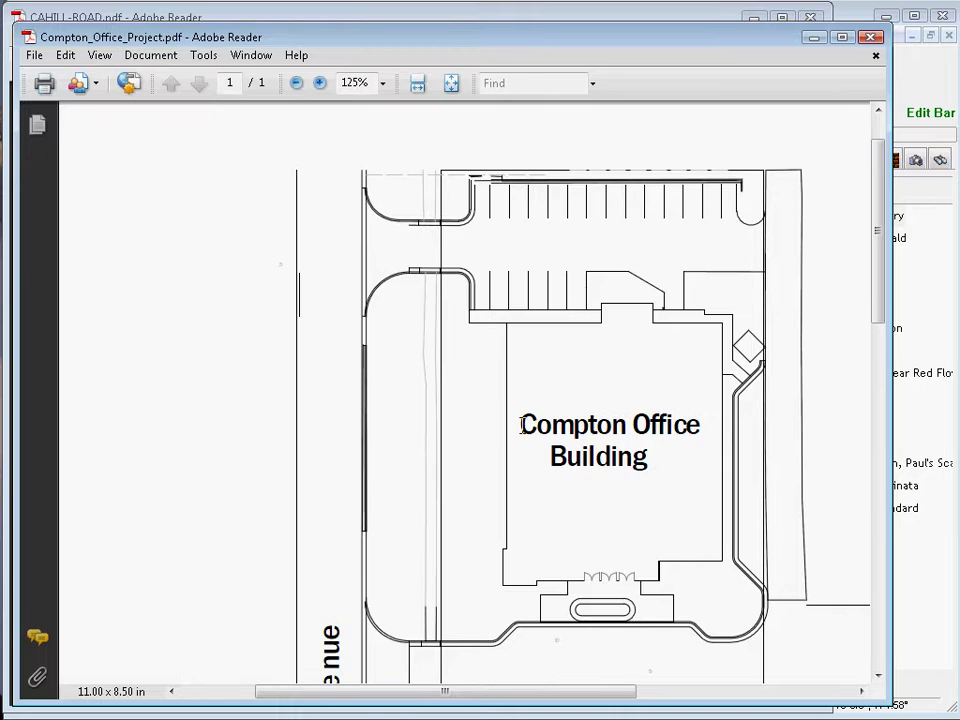
Drag-select the 'Compton Office' and 'Building' labels as text, then clear the selection
{"action": "left_click_drag", "start_coordinate": [522, 425], "coordinate": [701, 425]}
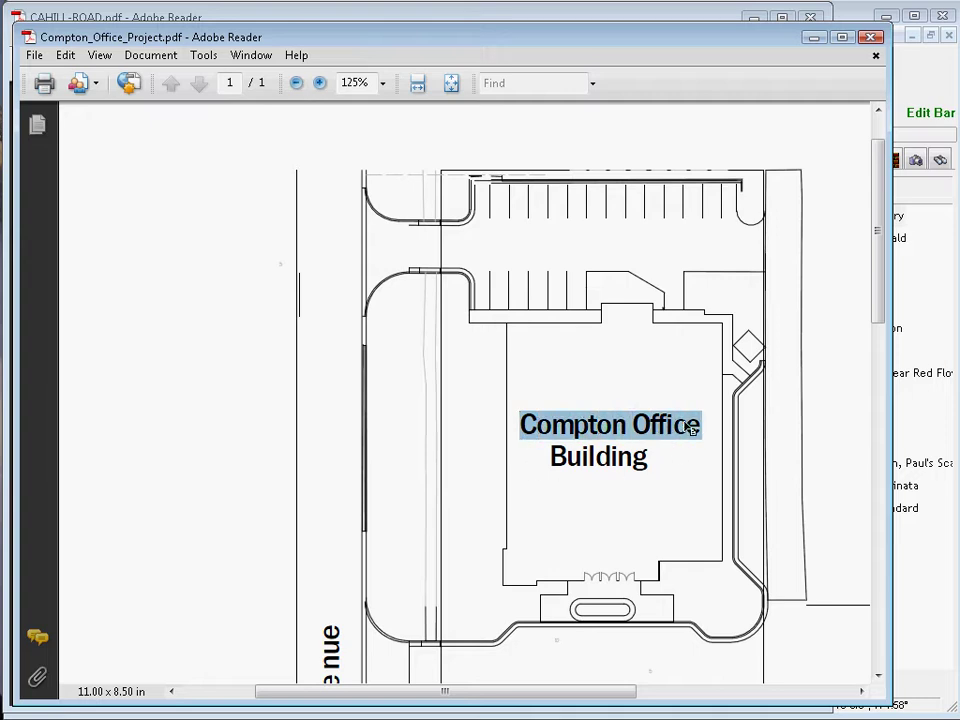
{"action": "left_click_drag", "start_coordinate": [551, 456], "coordinate": [646, 455]}
{"action": "left_click", "coordinate": [547, 423]}
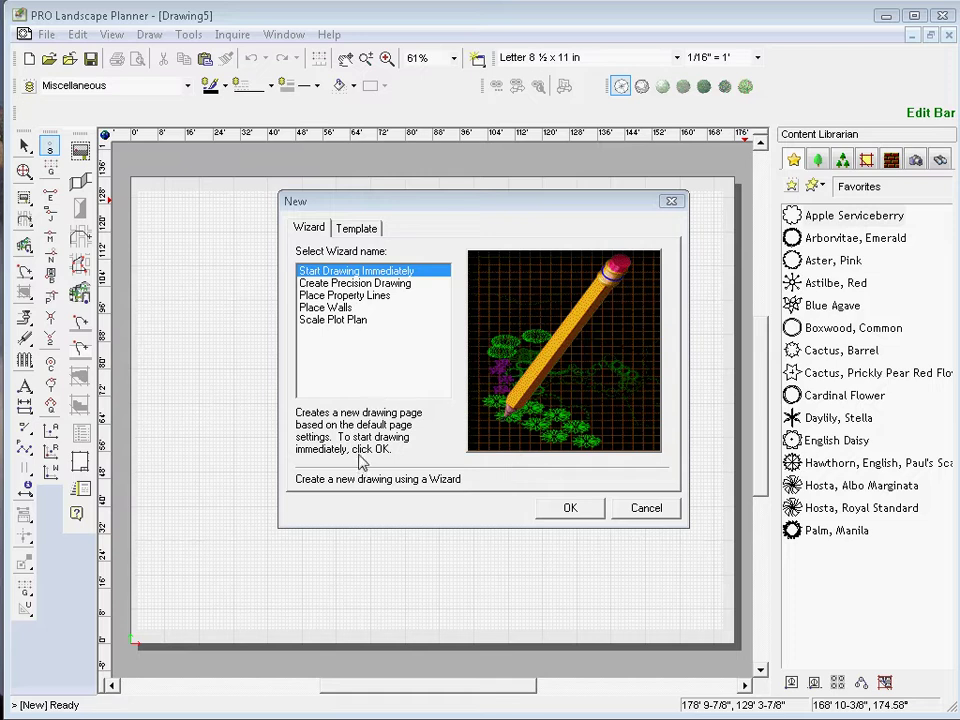
Start a Scale Plot Plan drawing and load CAHILL-ROAD.pdf as the scanned plan
{"action": "left_click", "coordinate": [317, 322]}
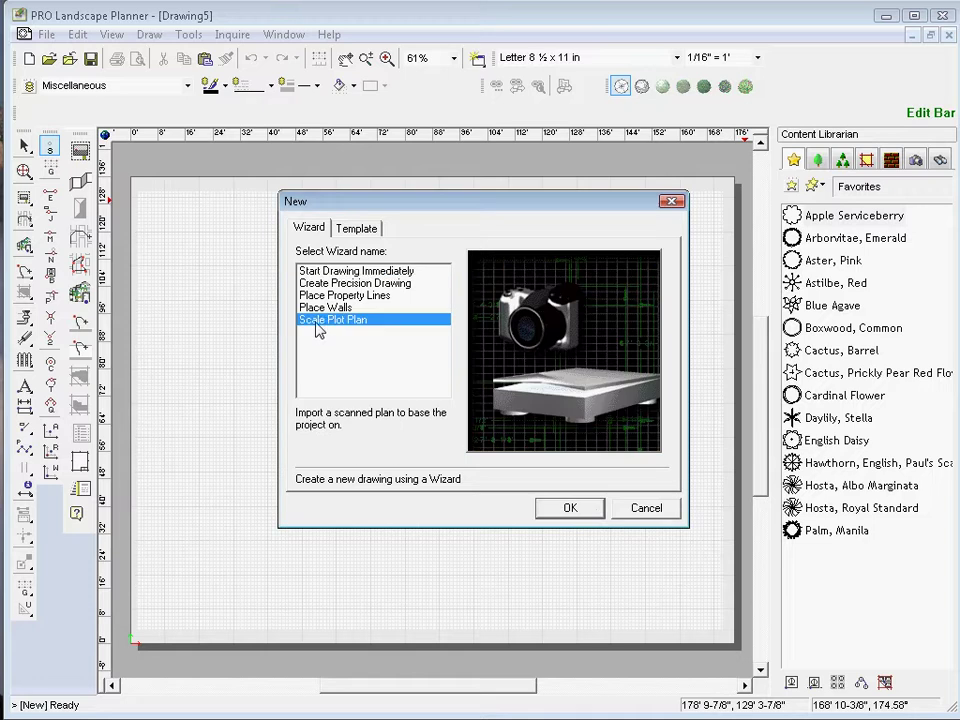
{"action": "left_click", "coordinate": [596, 512]}
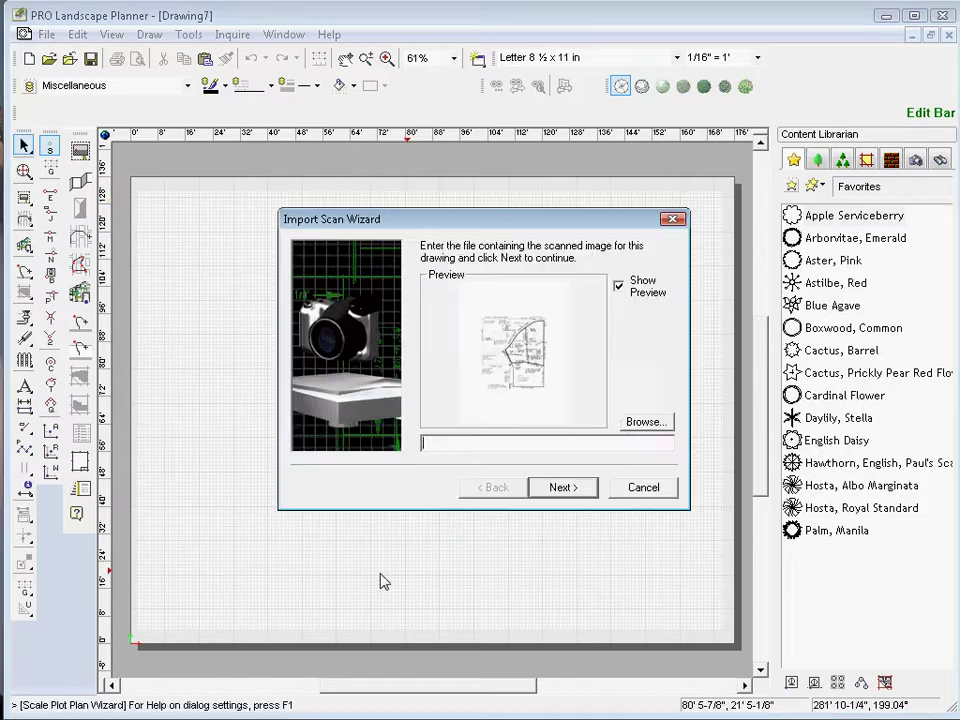
{"action": "left_click", "coordinate": [648, 422]}
{"action": "scroll", "coordinate": [730, 430], "scroll_direction": "down", "scroll_amount": 5}
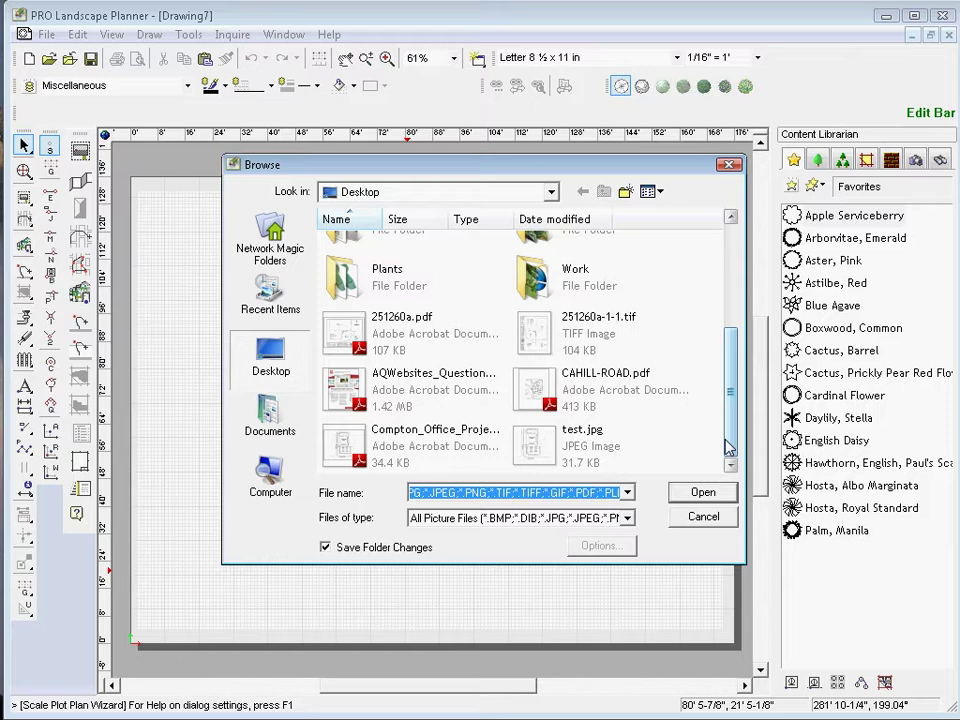
{"action": "left_click", "coordinate": [572, 378]}
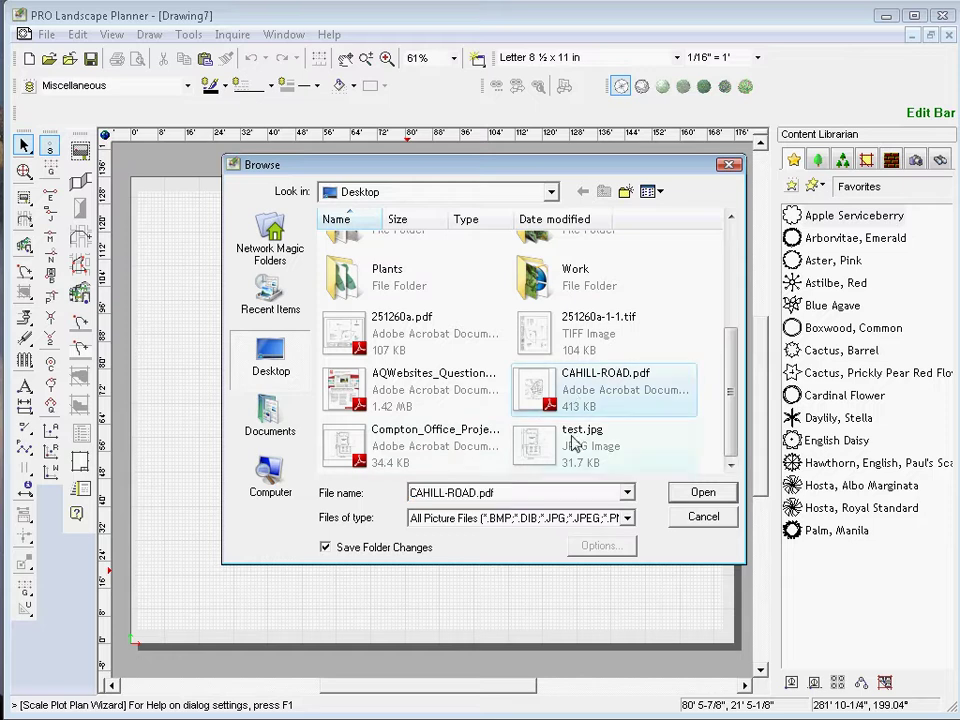
{"action": "left_click", "coordinate": [703, 494]}
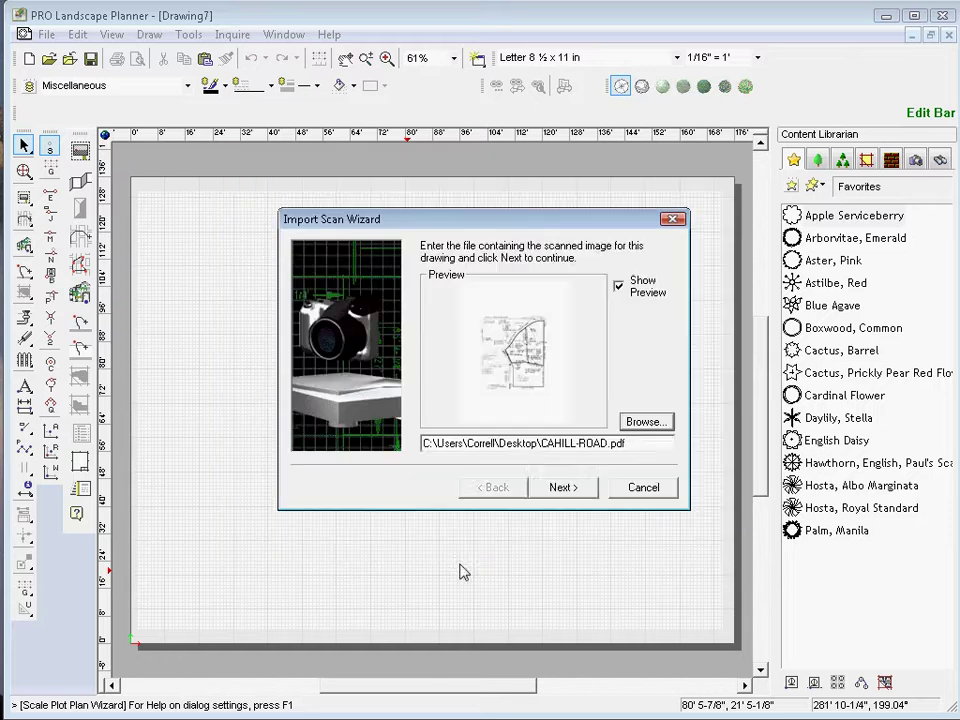
Set the lot width and height to 2000, keep Landscape orientation, and finish the import
{"action": "left_click", "coordinate": [562, 488]}
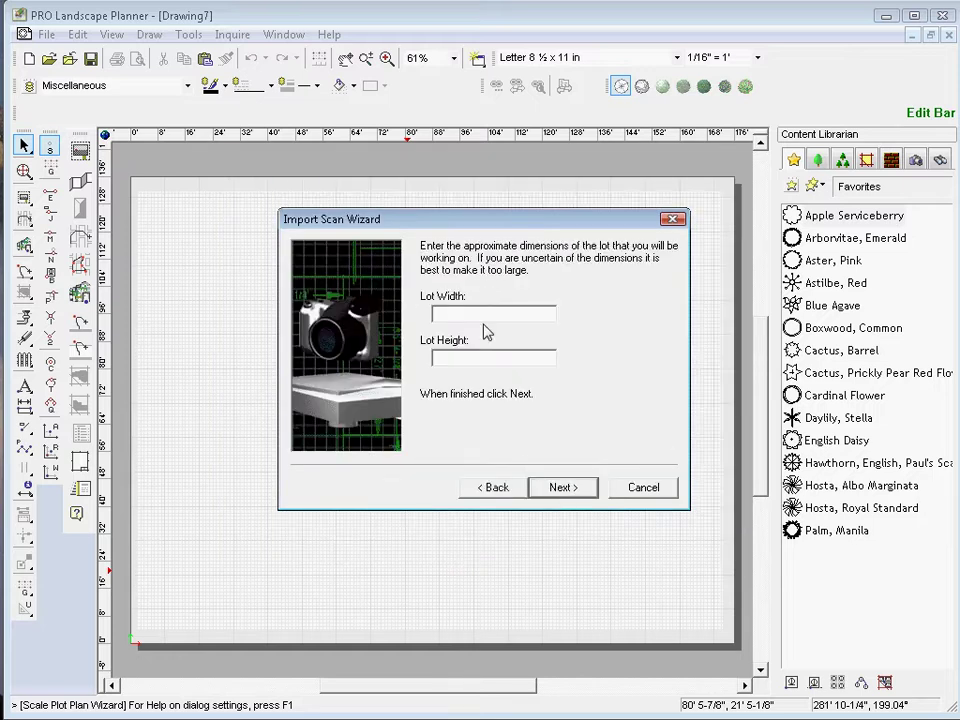
{"action": "type", "text": "2000"}
{"action": "left_click", "coordinate": [522, 353]}
{"action": "type", "text": "2000"}
{"action": "left_click", "coordinate": [581, 490]}
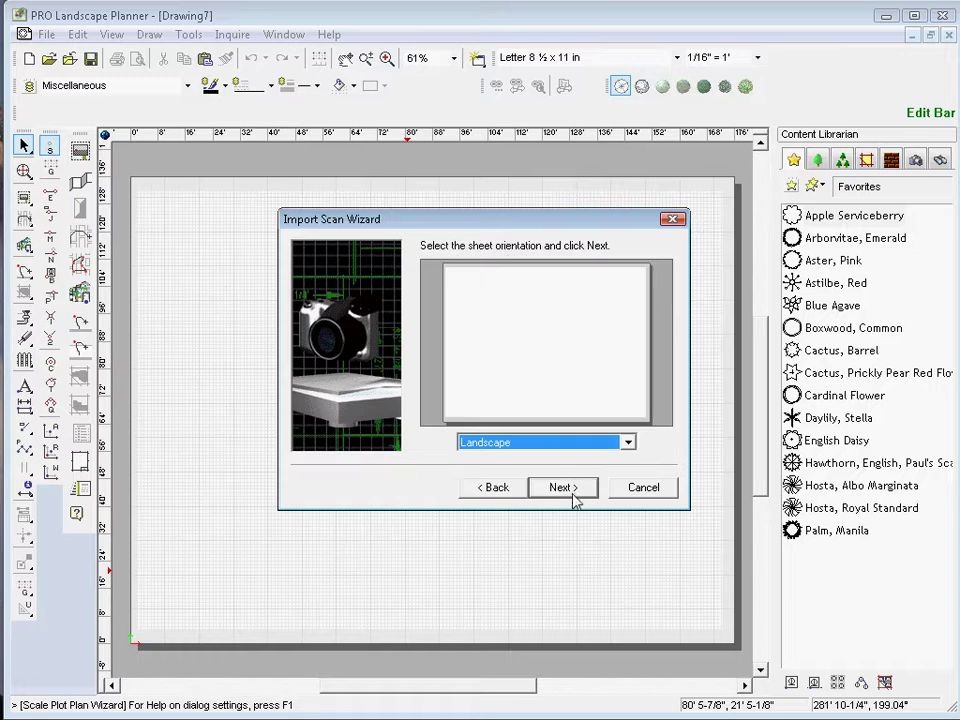
{"action": "left_click", "coordinate": [575, 491]}
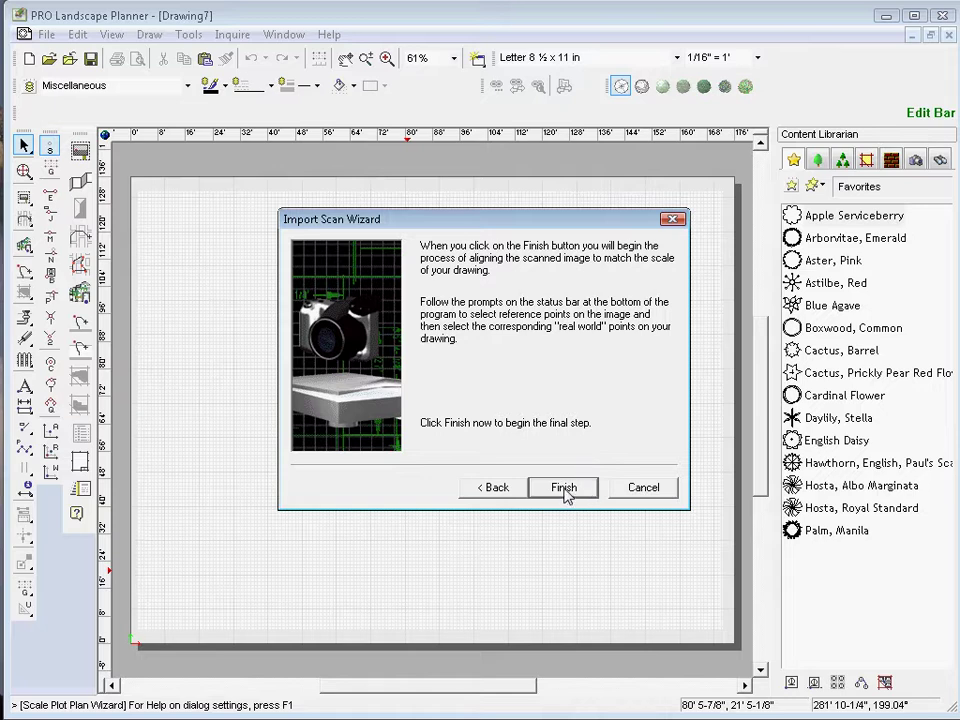
{"action": "left_click", "coordinate": [564, 489]}
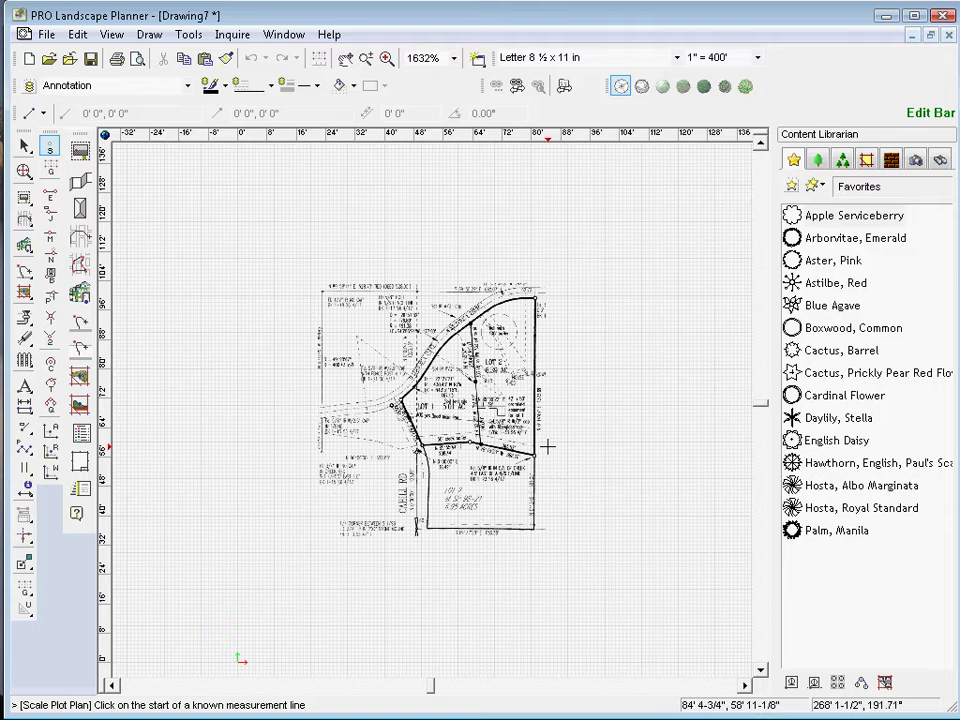
Mark both ends of the east lot line and scale it to 1323 feet
{"action": "scroll", "coordinate": [578, 375], "scroll_direction": "up", "scroll_amount": 2}
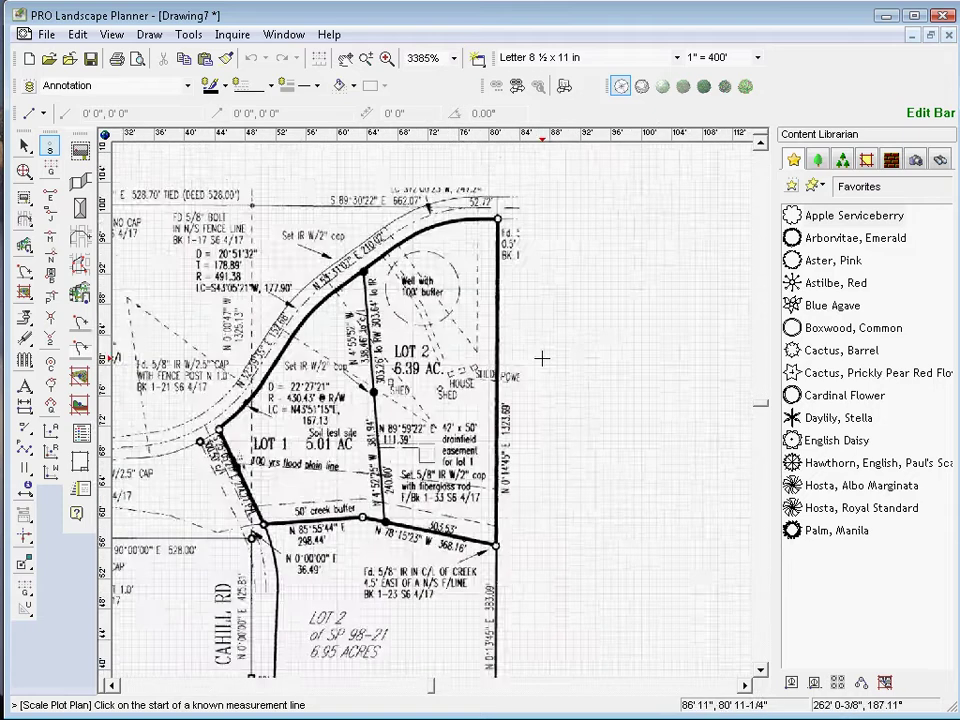
{"action": "scroll", "coordinate": [541, 357], "scroll_direction": "up", "scroll_amount": 1}
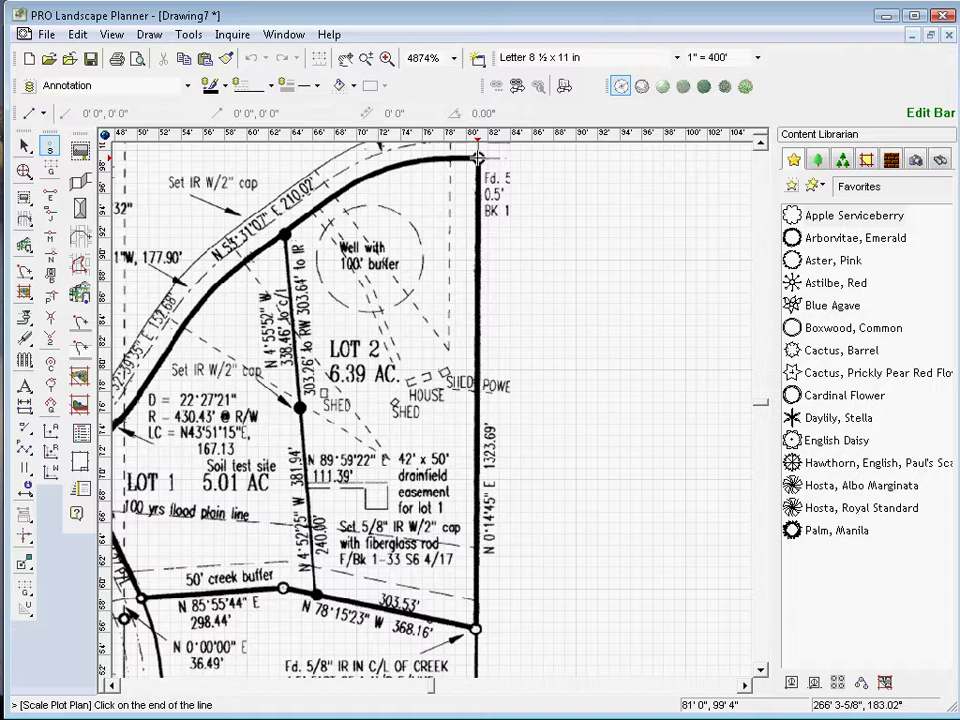
{"action": "left_click", "coordinate": [478, 157]}
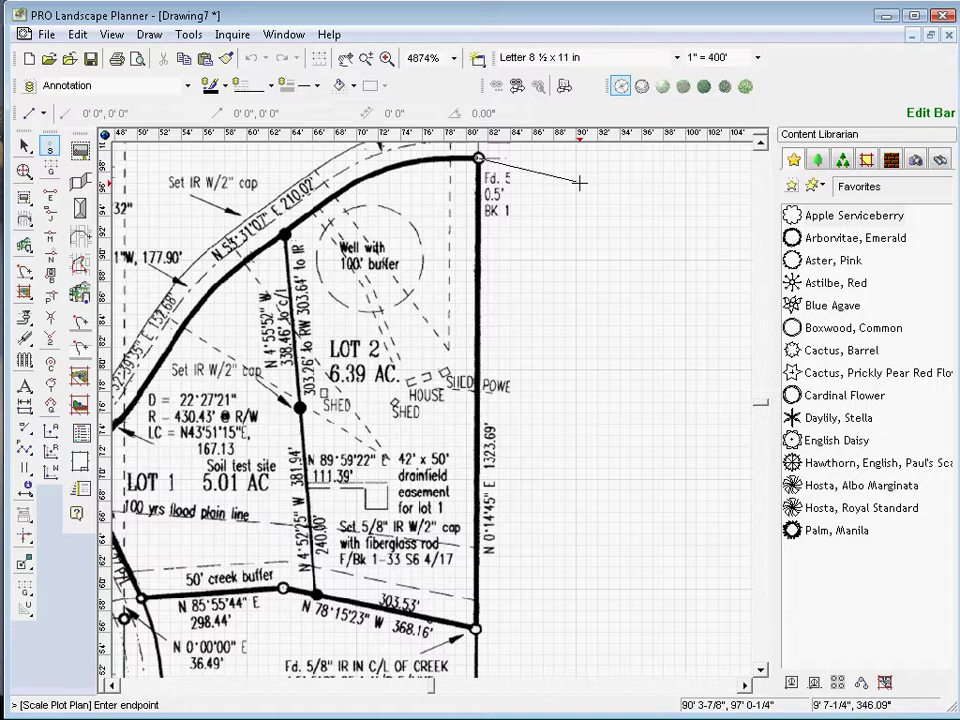
{"action": "left_click", "coordinate": [476, 627]}
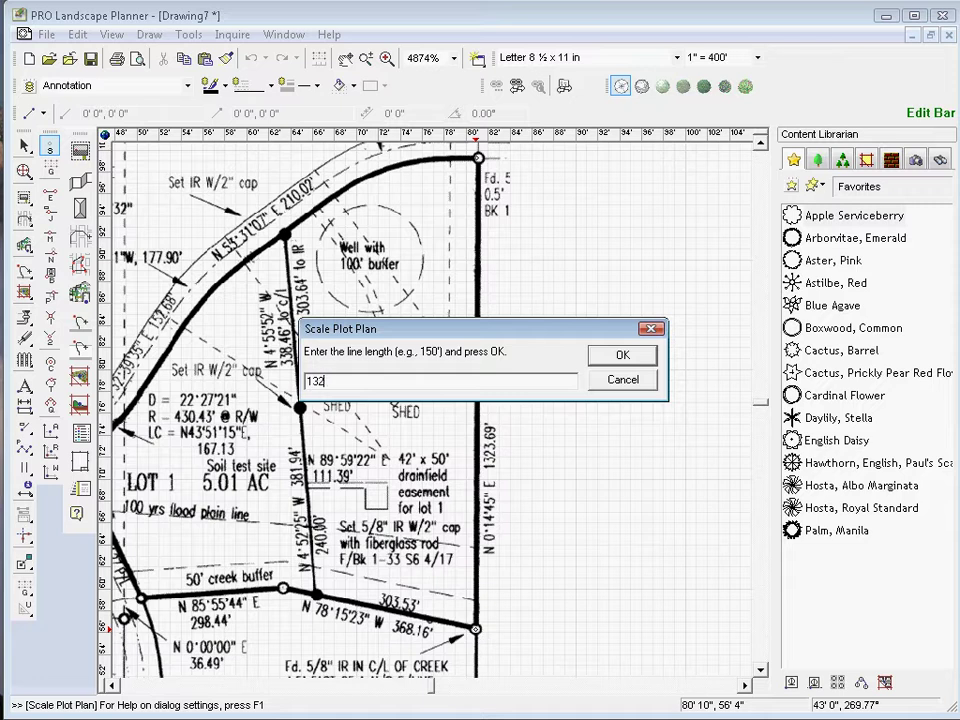
{"action": "left_click", "coordinate": [640, 358]}
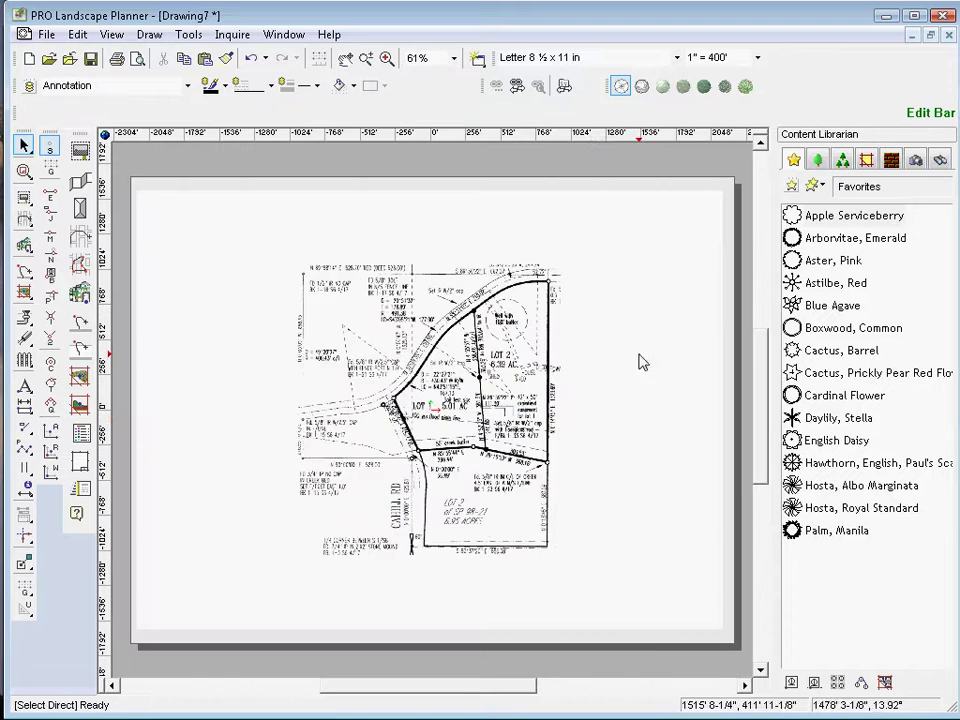
Measure the east boundary between the upper and lower lot corners with Inquire > Distance, reading 1324' 3-3/4"
{"action": "scroll", "coordinate": [580, 470], "scroll_direction": "up", "scroll_amount": 3}
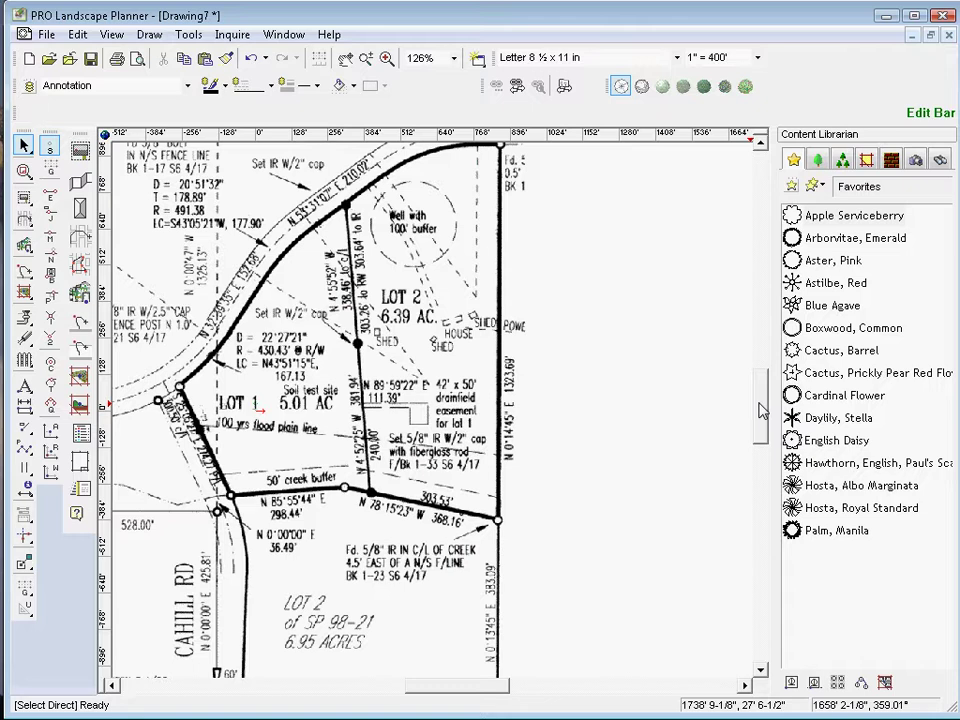
{"action": "left_click_drag", "start_coordinate": [762, 410], "coordinate": [686, 360]}
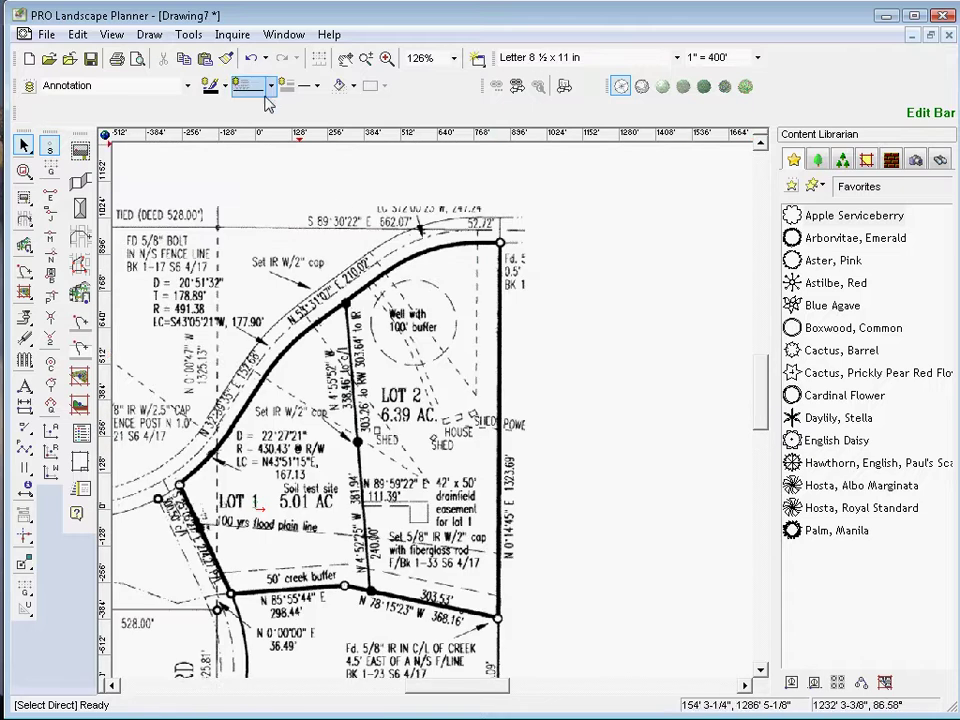
{"action": "left_click", "coordinate": [230, 35]}
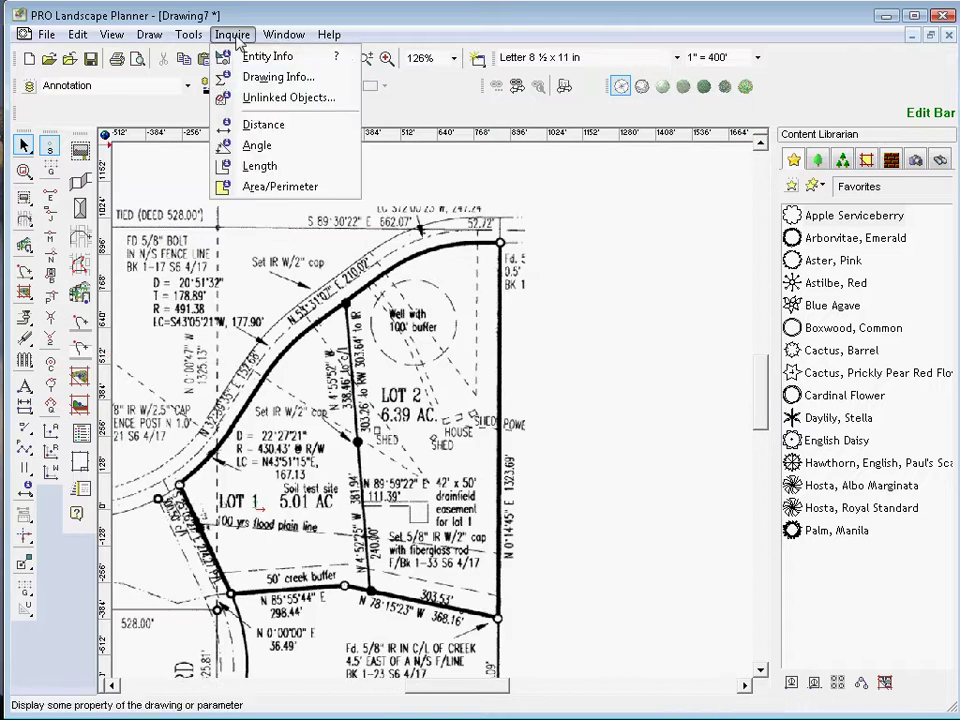
{"action": "left_click", "coordinate": [256, 124]}
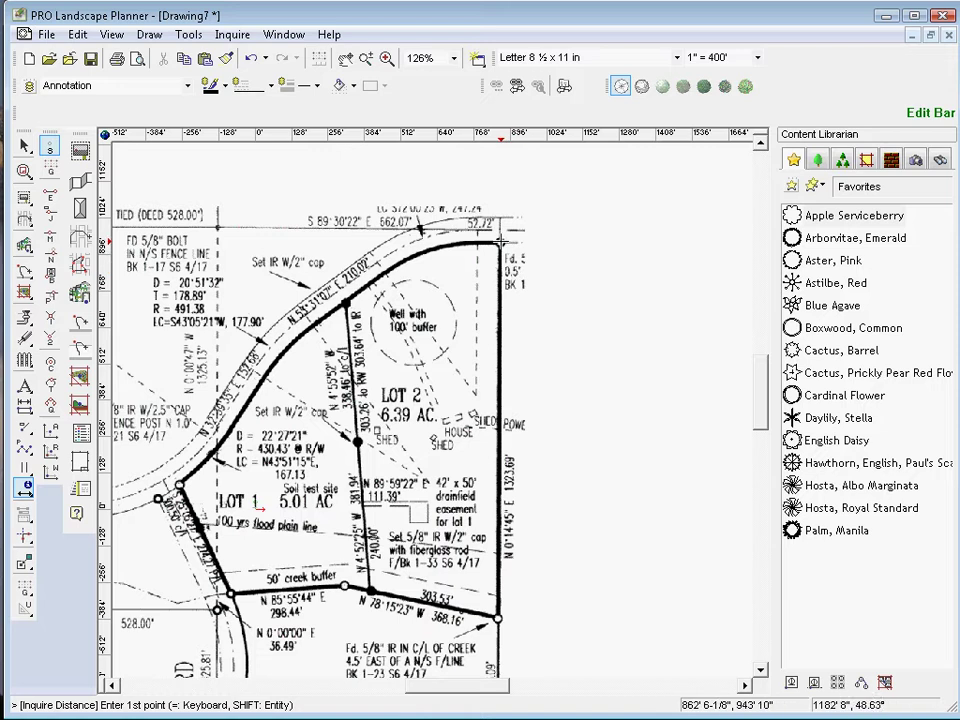
{"action": "left_click", "coordinate": [500, 242]}
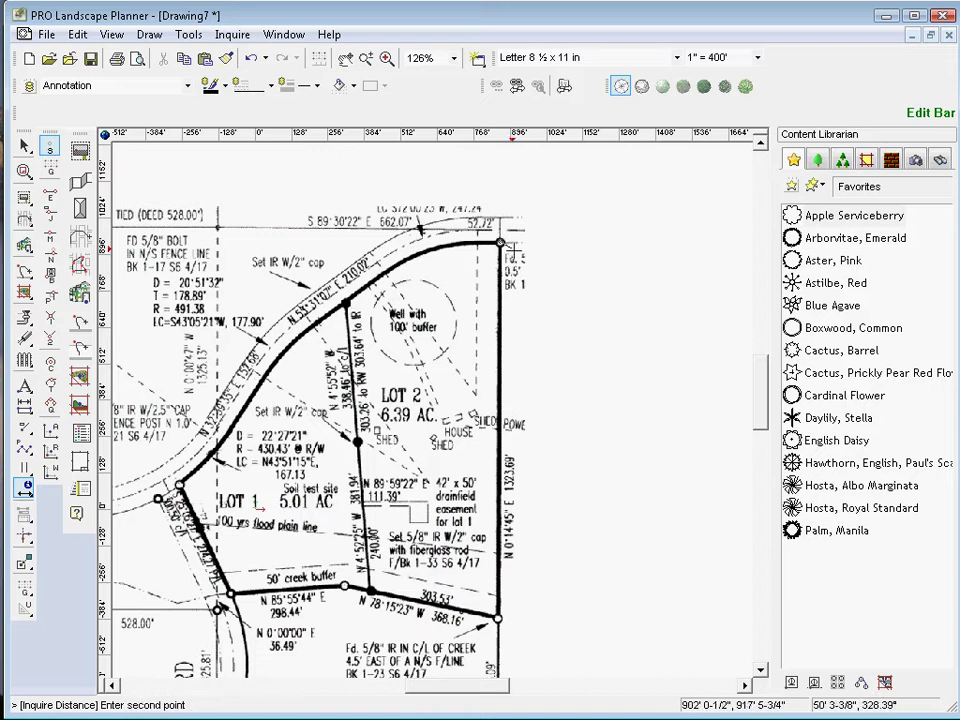
{"action": "left_click", "coordinate": [498, 619]}
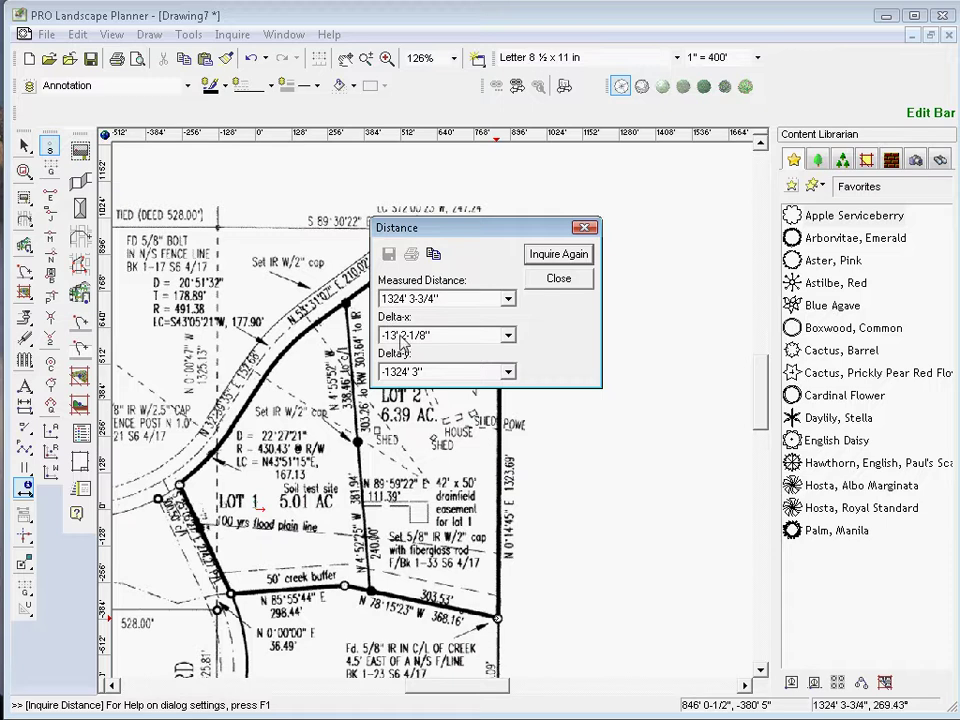
{"action": "left_click", "coordinate": [553, 280]}
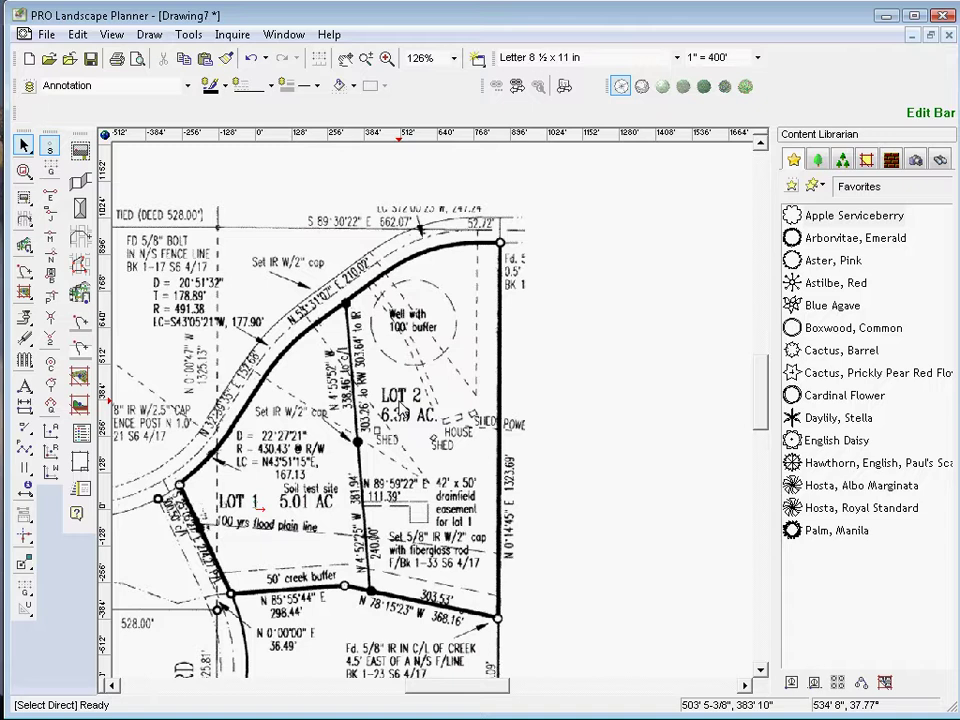
Delete the scanned plot plan and close Drawing7 without saving changes
{"action": "left_click", "coordinate": [148, 36]}
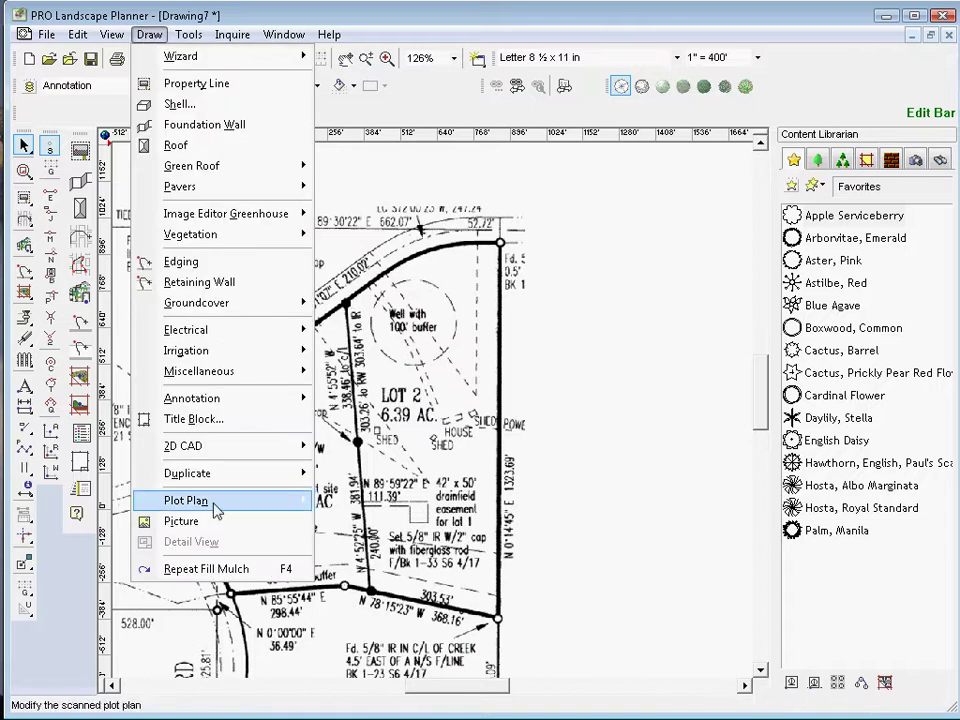
{"action": "mouse_move", "coordinate": [214, 503]}
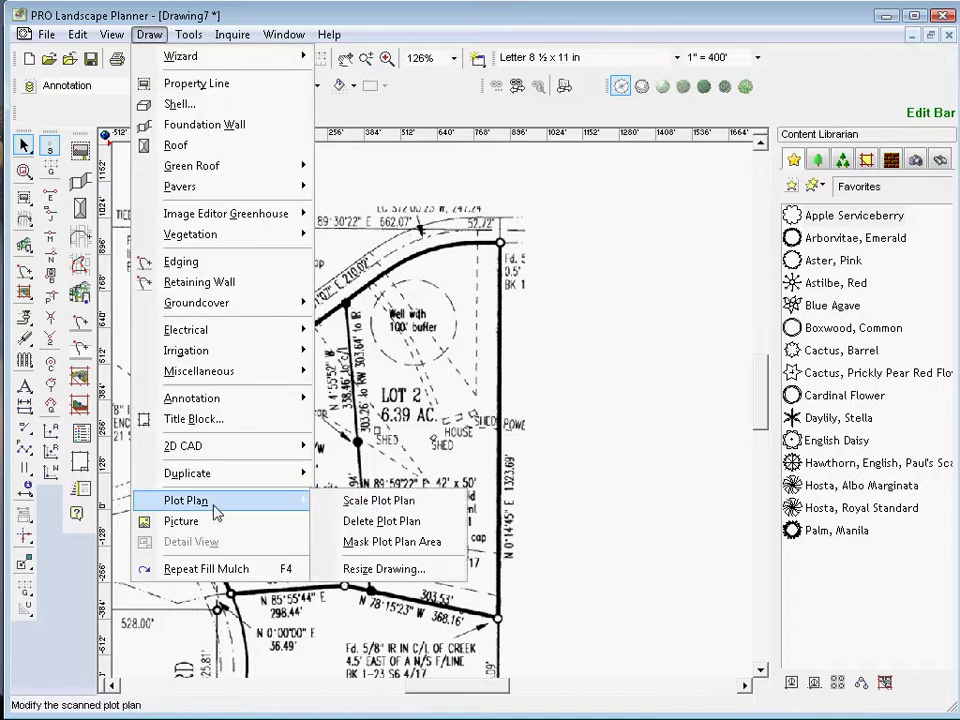
{"action": "left_click", "coordinate": [397, 531]}
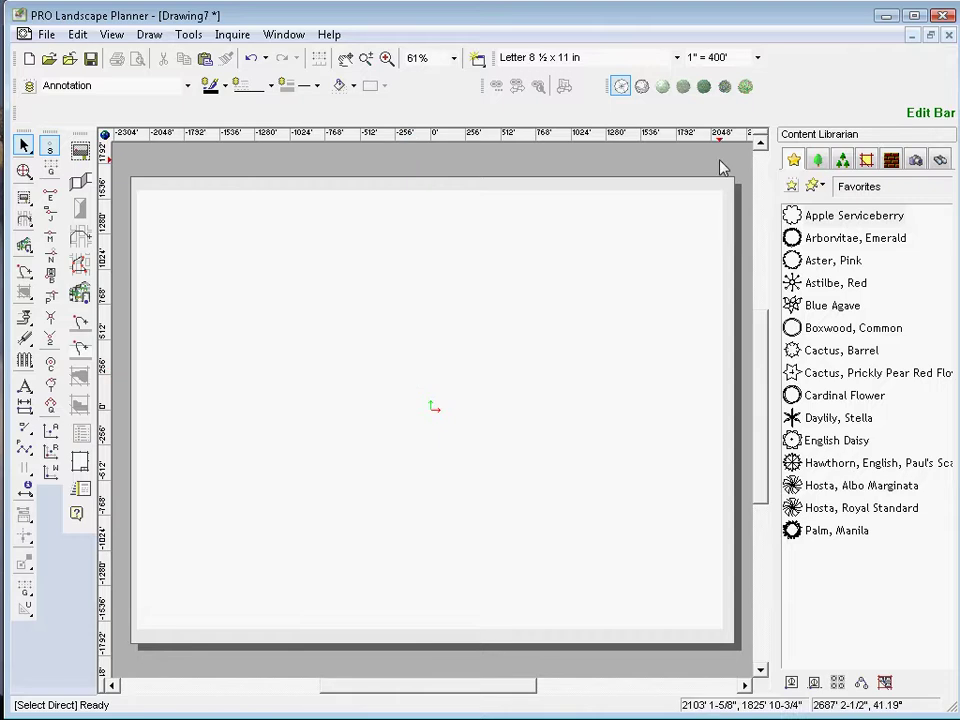
{"action": "left_click", "coordinate": [950, 38]}
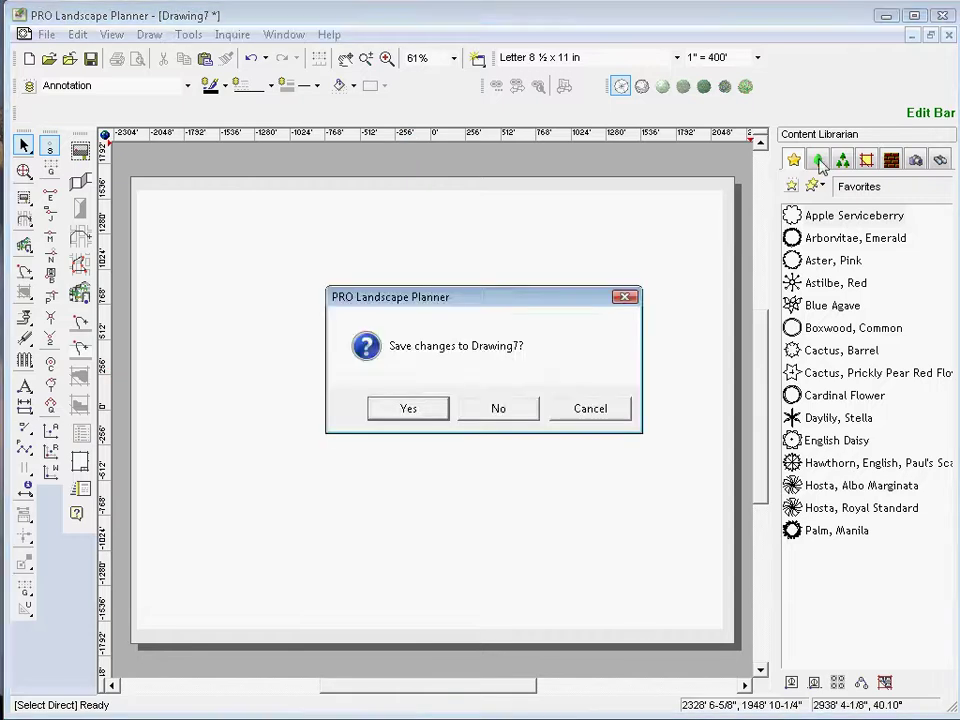
{"action": "left_click", "coordinate": [508, 412]}
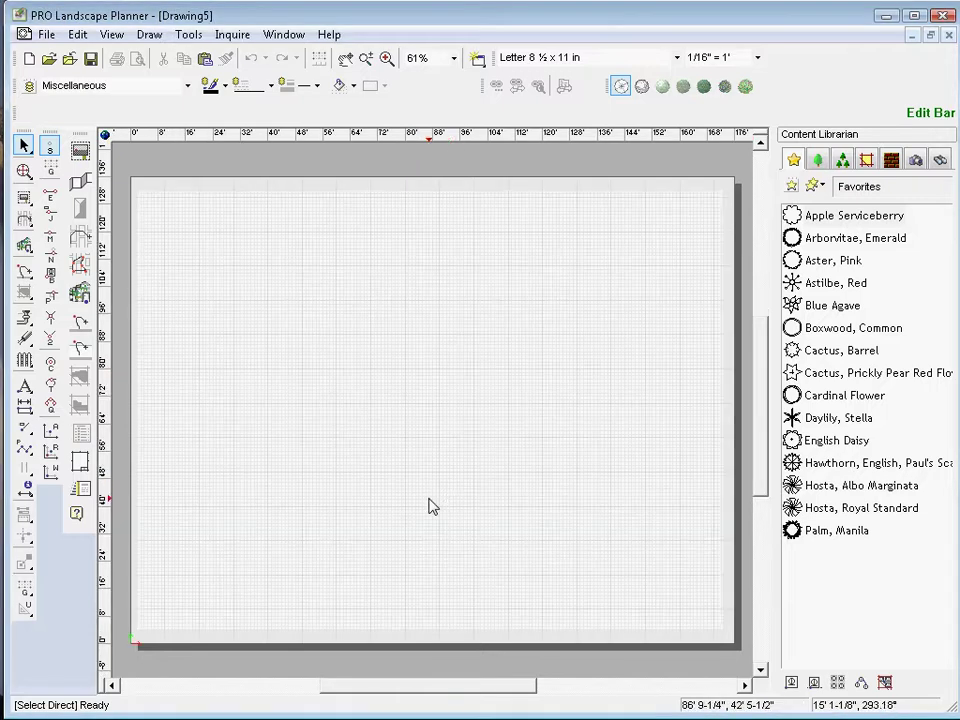
Open Compton_Office_Project.pdf via File > Open with the PDF file type and Feet as linear units
{"action": "left_click", "coordinate": [45, 38]}
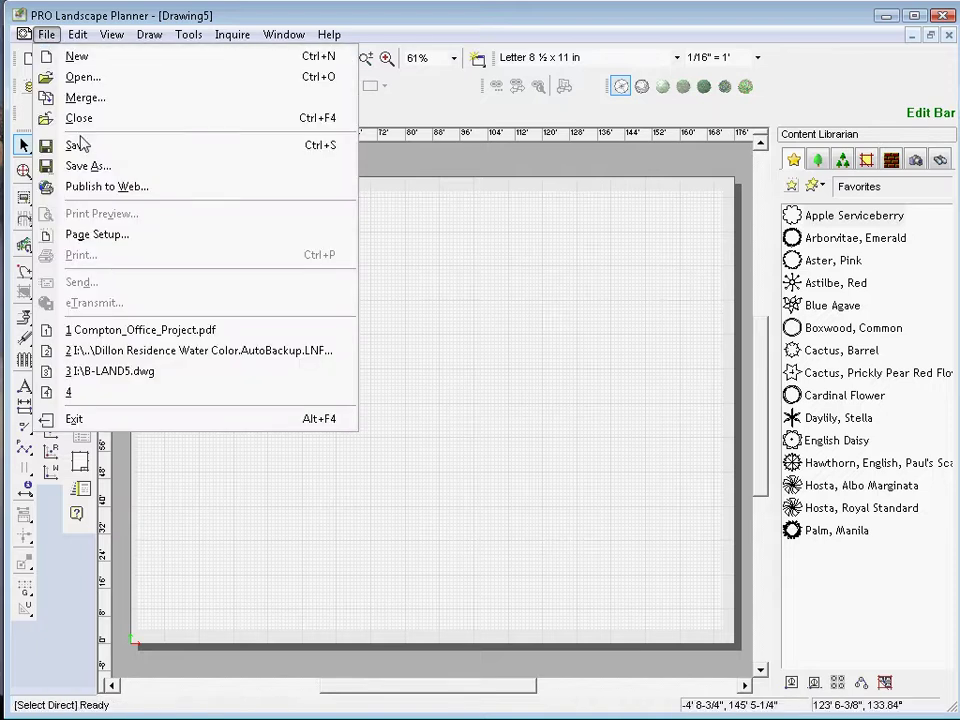
{"action": "left_click", "coordinate": [88, 80]}
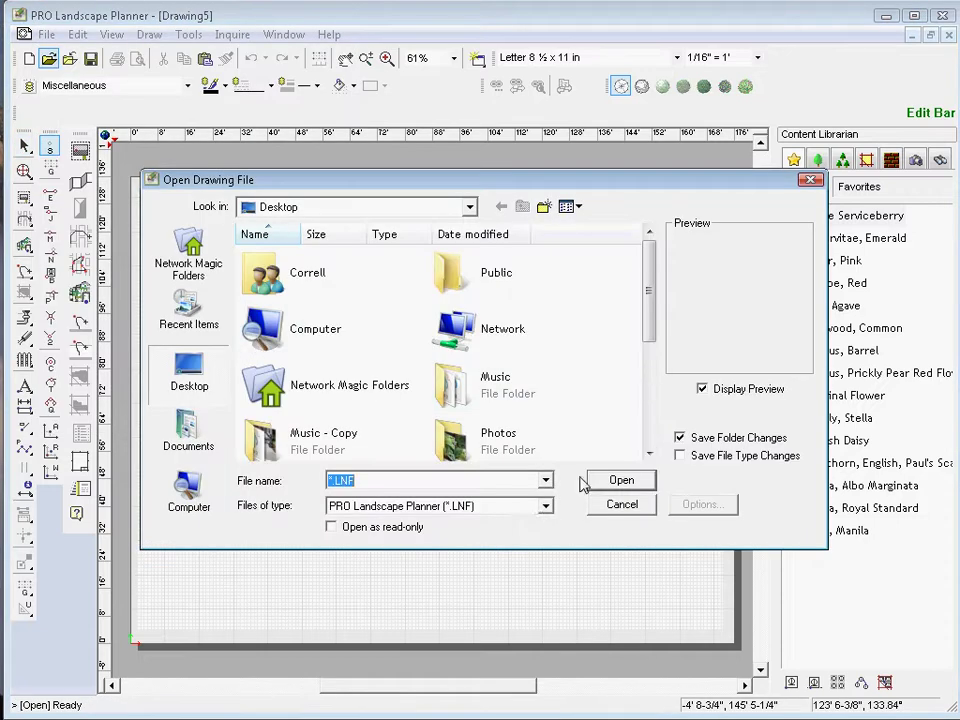
{"action": "left_click", "coordinate": [516, 516]}
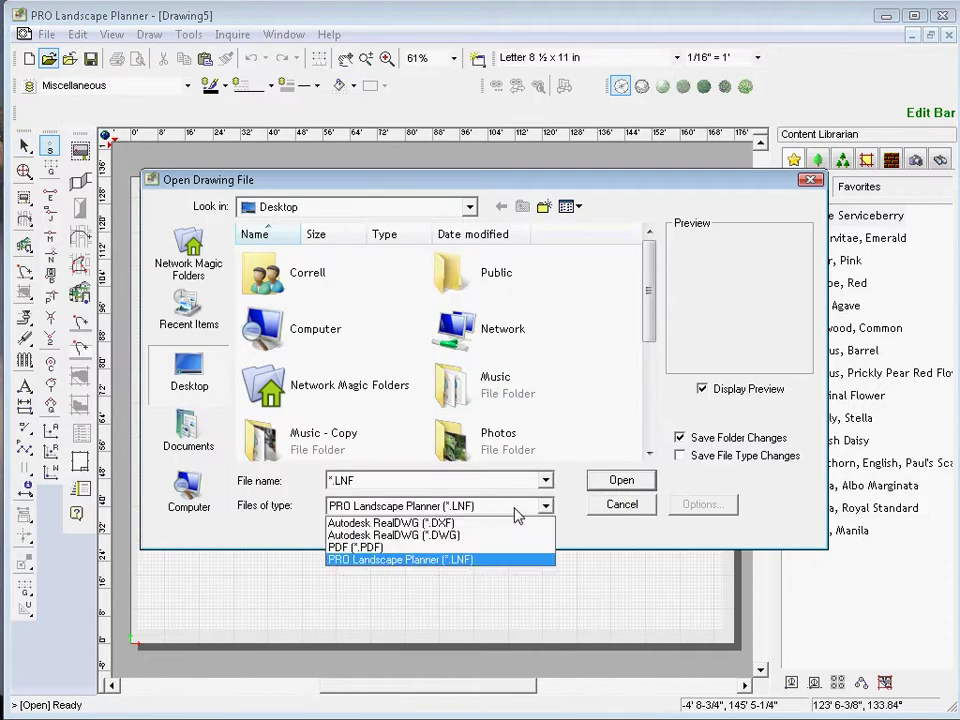
{"action": "left_click", "coordinate": [372, 548]}
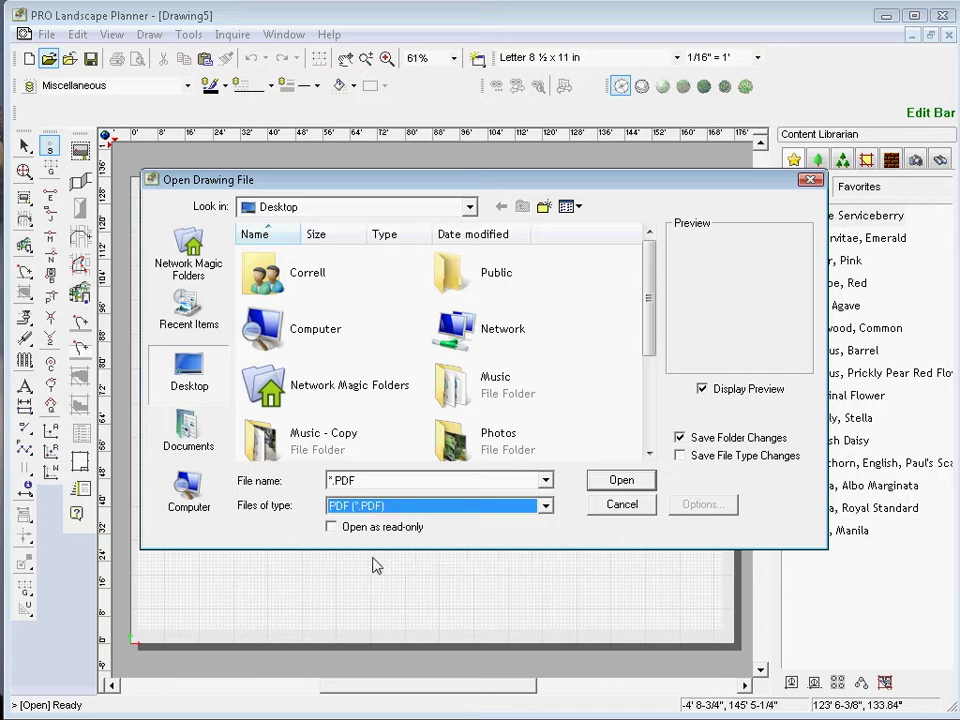
{"action": "scroll", "coordinate": [636, 420], "scroll_direction": "down", "scroll_amount": 3}
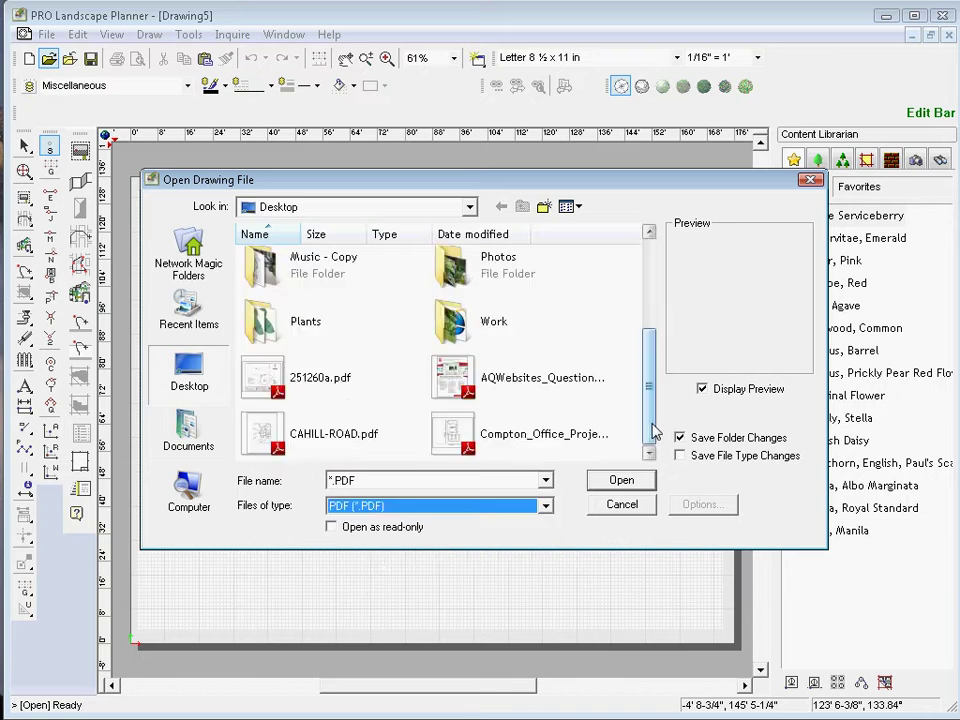
{"action": "left_click", "coordinate": [450, 432]}
{"action": "left_click", "coordinate": [612, 481]}
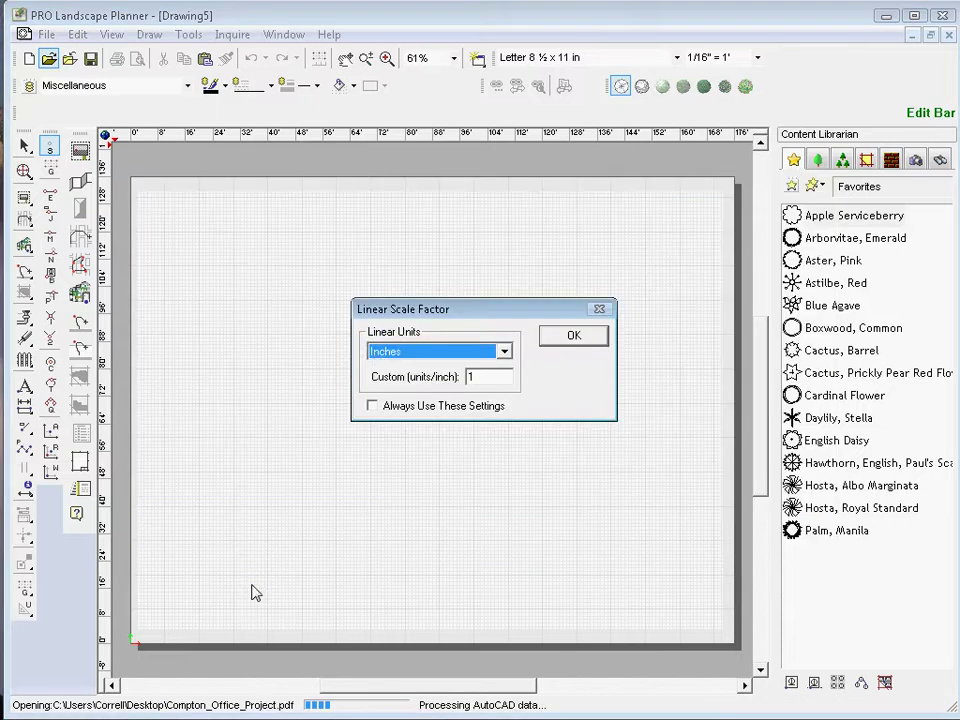
{"action": "left_click", "coordinate": [429, 352]}
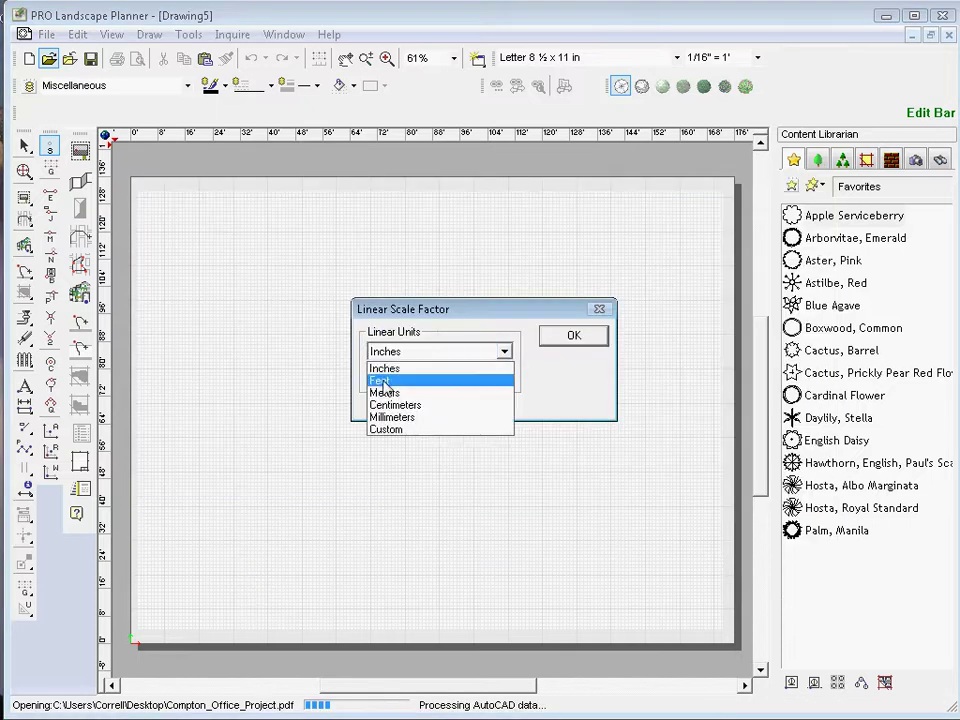
{"action": "left_click", "coordinate": [384, 381]}
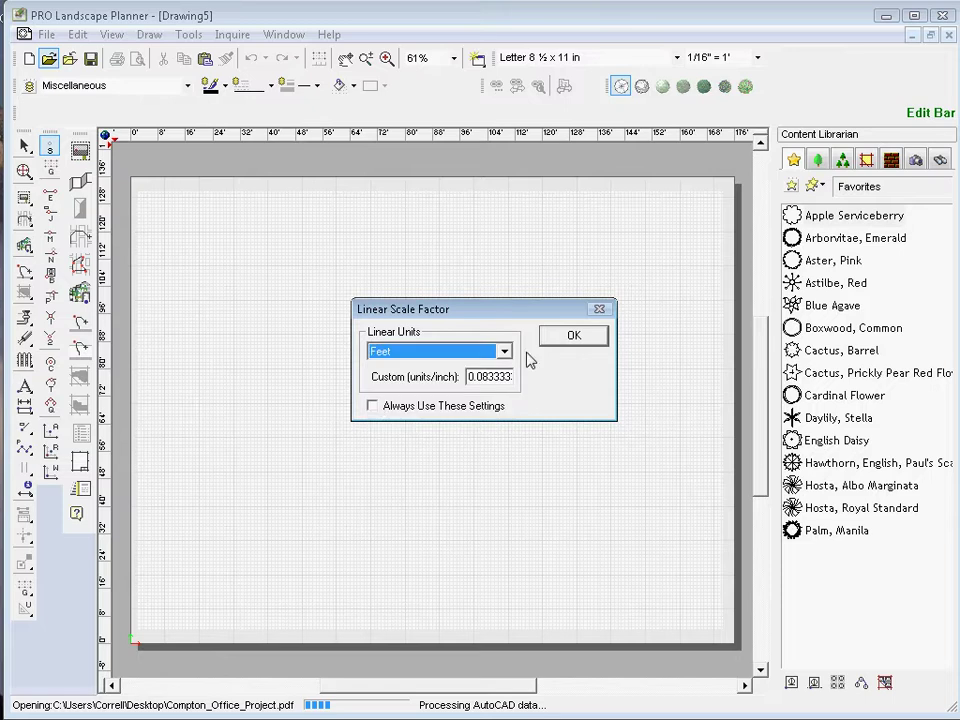
Finish the import and delete the two stray lines right of the building and parking lot
{"action": "left_click", "coordinate": [574, 338]}
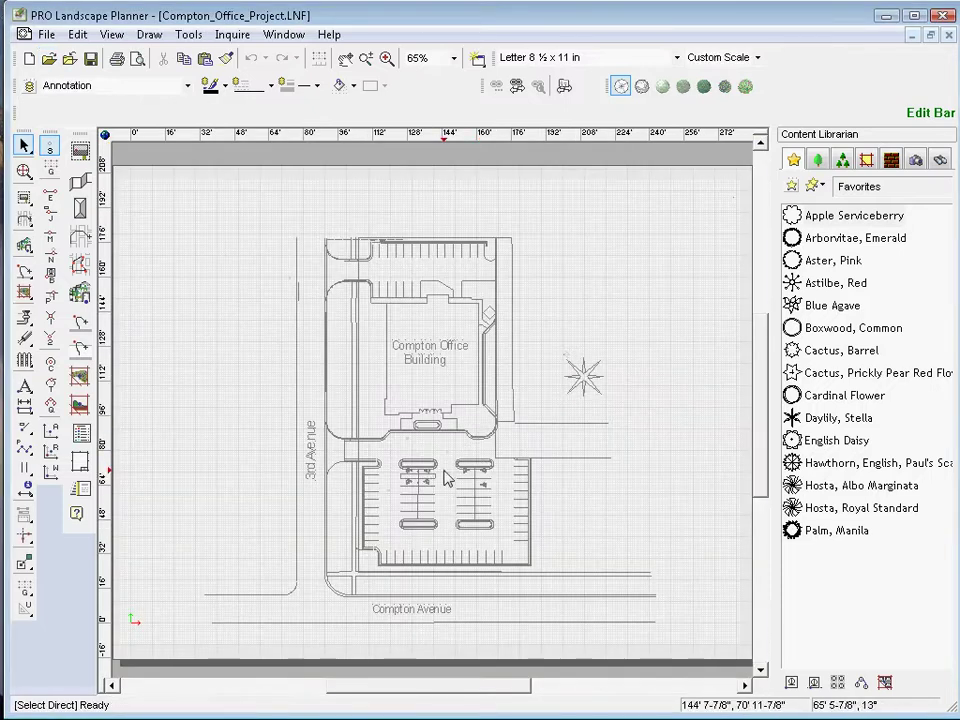
{"action": "scroll", "coordinate": [413, 455], "scroll_direction": "up", "scroll_amount": 3}
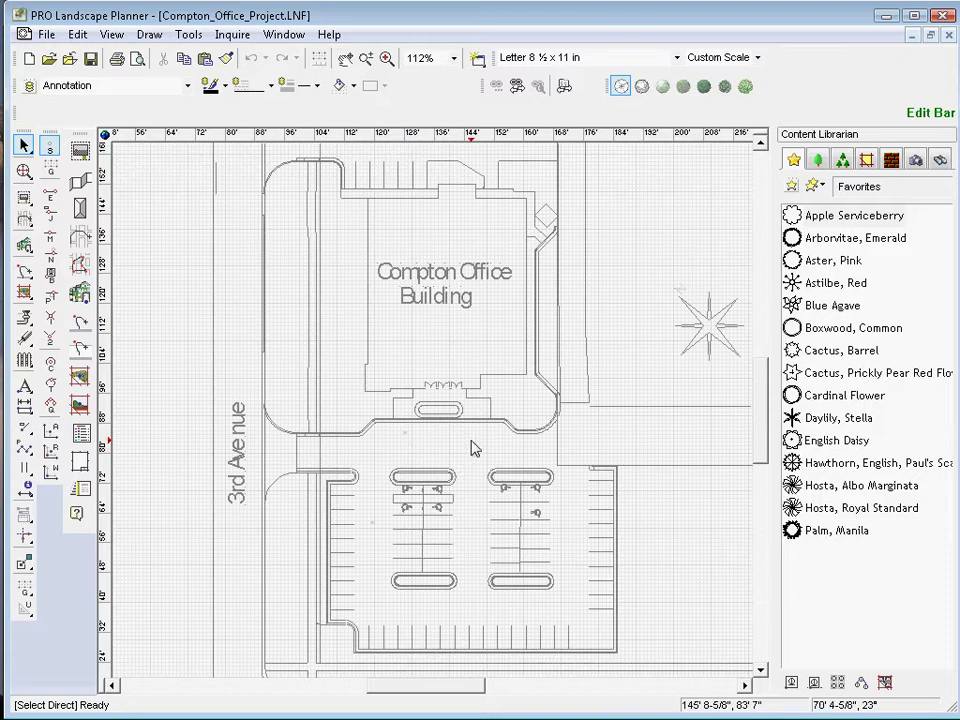
{"action": "scroll", "coordinate": [328, 450], "scroll_direction": "up", "scroll_amount": 3}
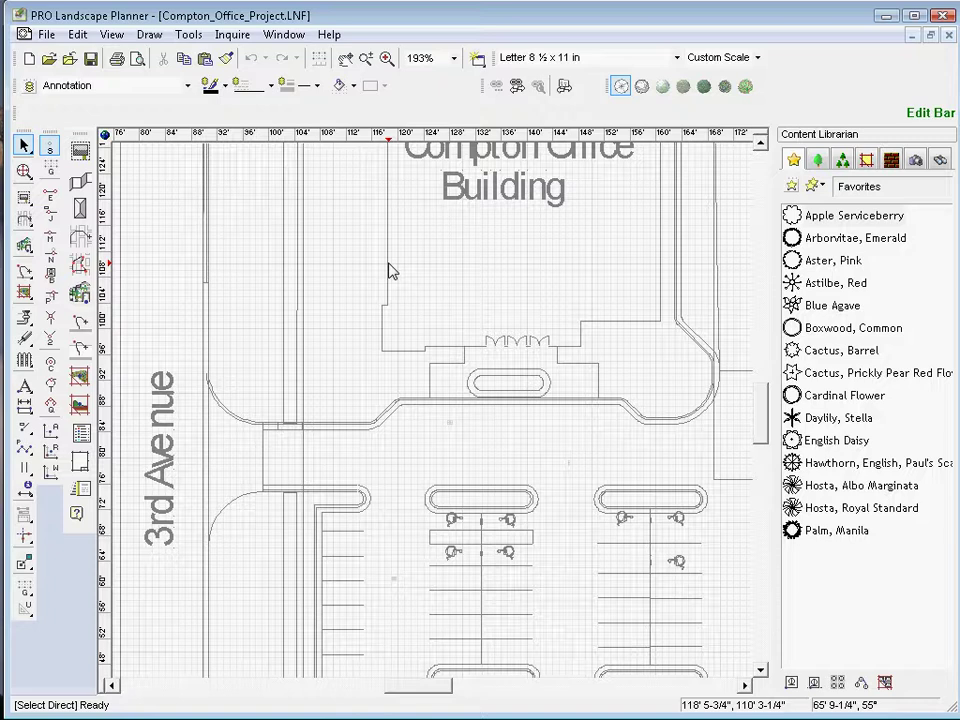
{"action": "scroll", "coordinate": [507, 422], "scroll_direction": "down", "scroll_amount": 5}
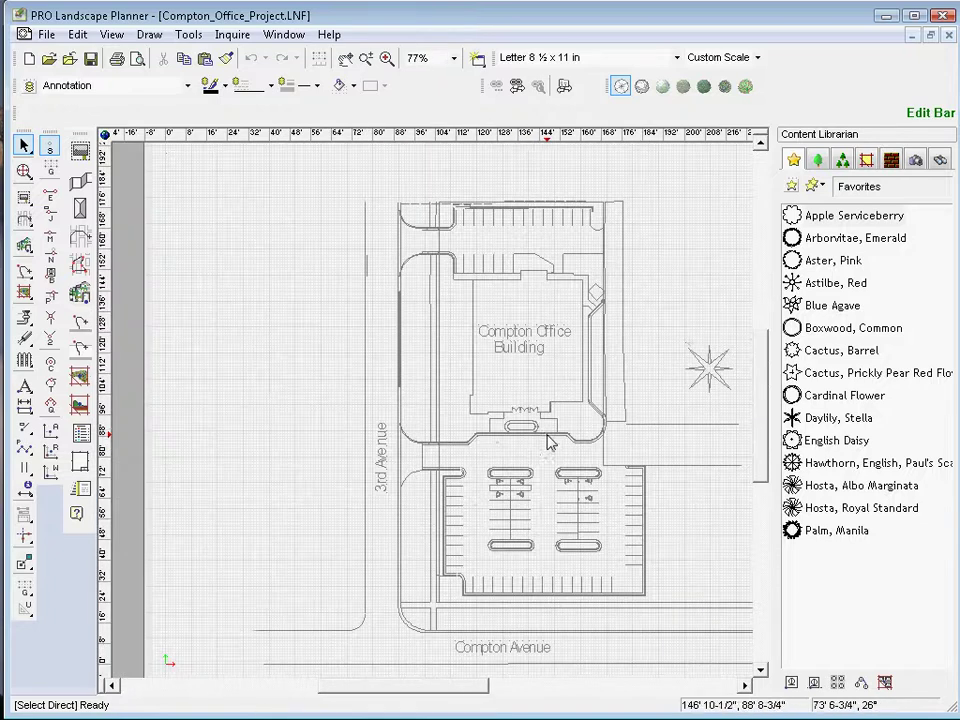
{"action": "left_click", "coordinate": [689, 428]}
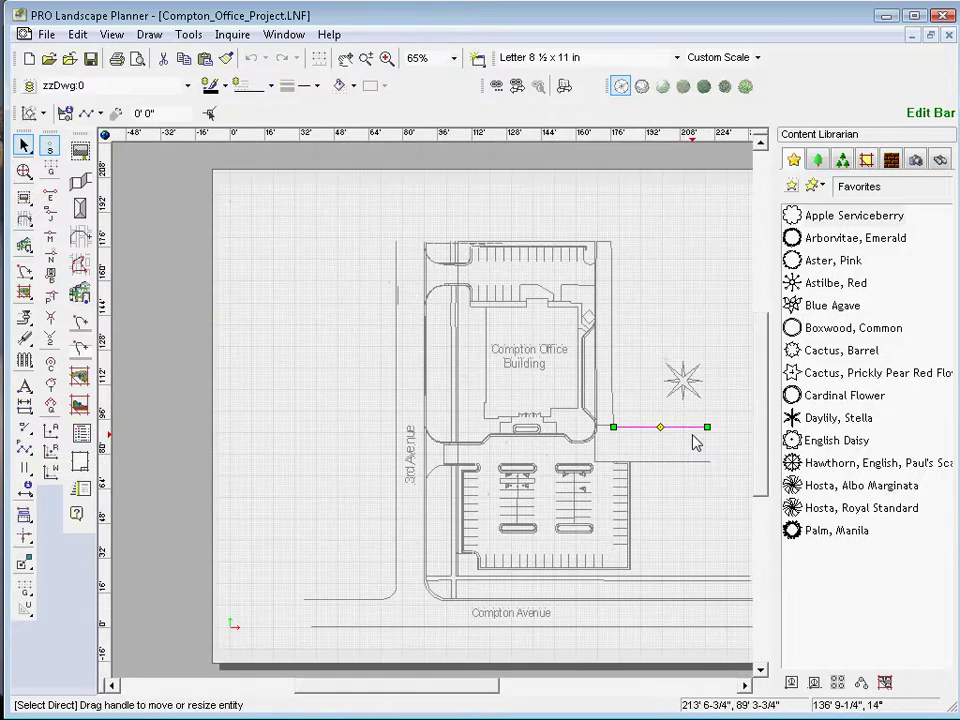
{"action": "key", "text": "Delete"}
{"action": "left_click", "coordinate": [699, 470]}
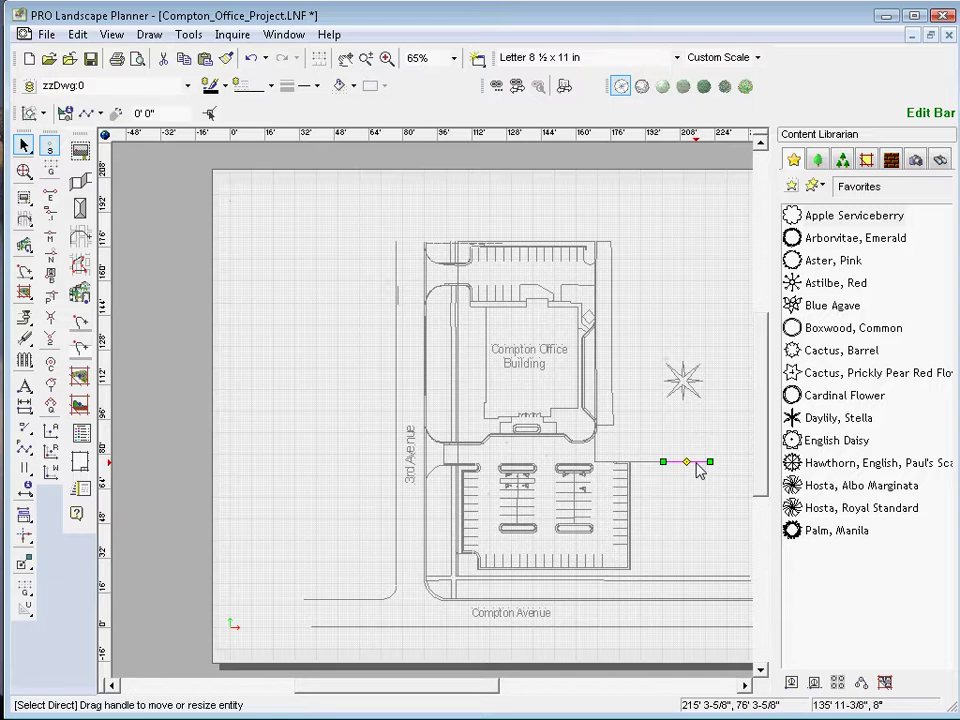
{"action": "key", "text": "Delete"}
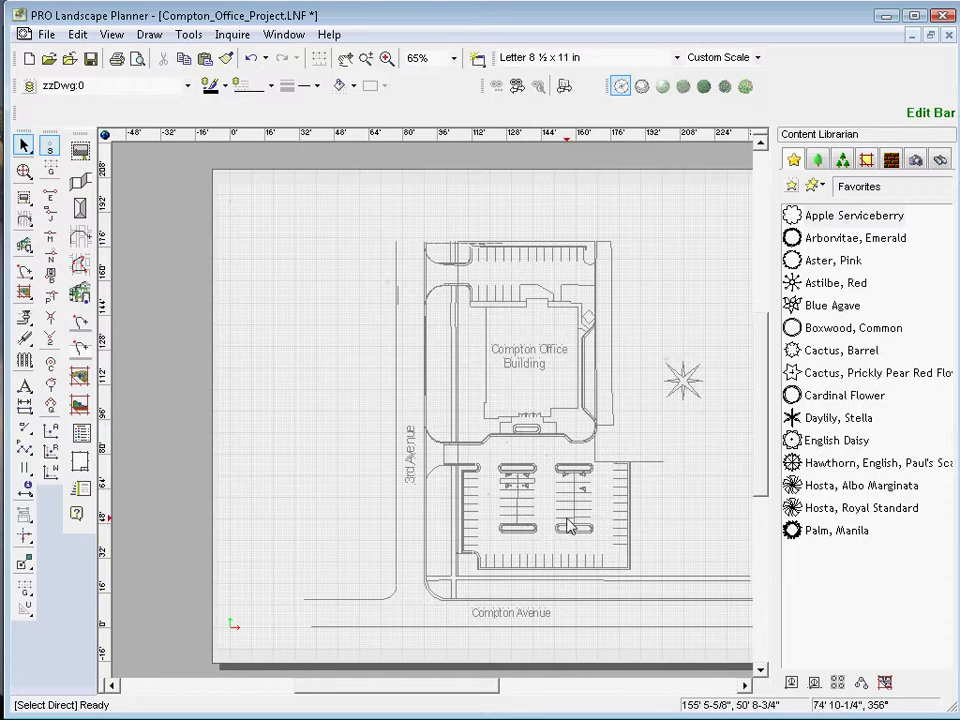
Zoom in on the parking lot to view the stalls and curb islands
{"action": "scroll", "coordinate": [530, 530], "scroll_direction": "up", "scroll_amount": 4}
{"action": "scroll", "coordinate": [530, 525], "scroll_direction": "up", "scroll_amount": 2}
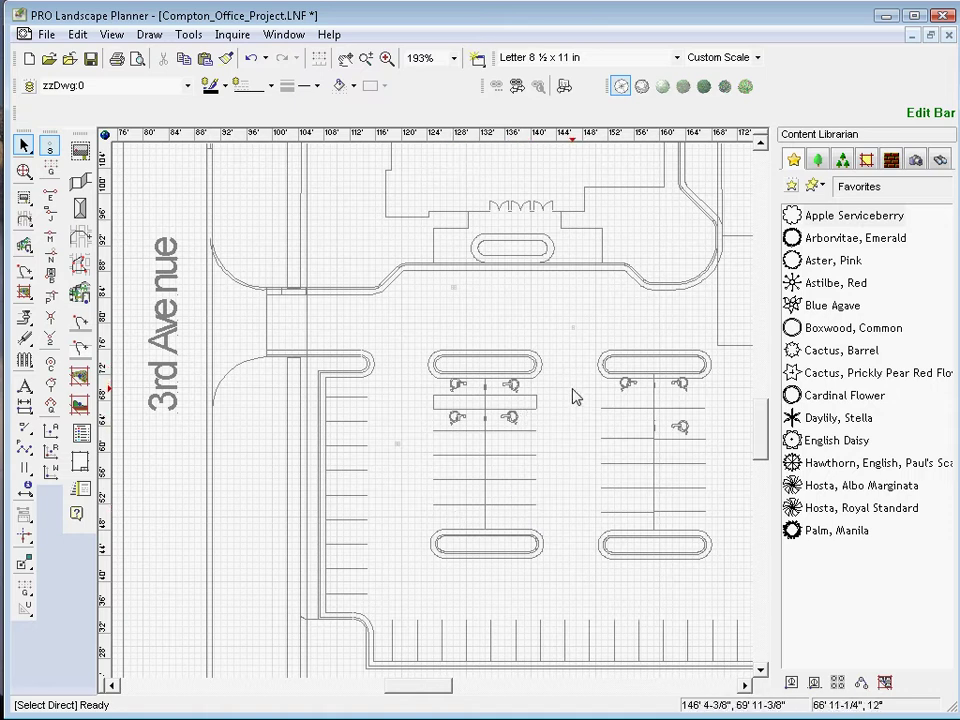
{"action": "scroll", "coordinate": [553, 473], "scroll_direction": "up", "scroll_amount": 2}
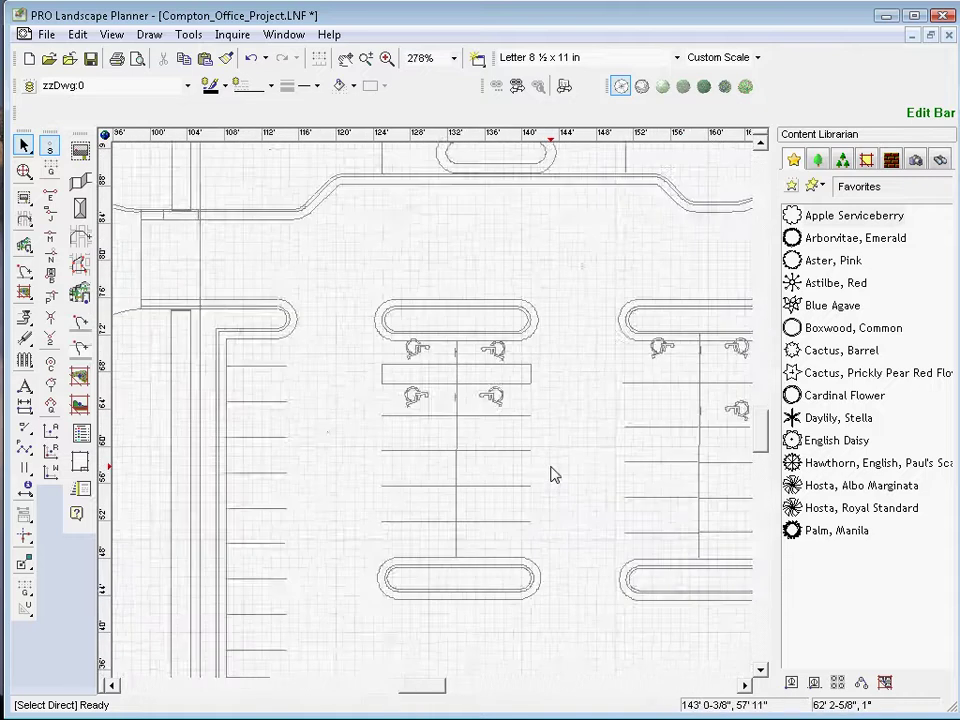
{"action": "scroll", "coordinate": [553, 473], "scroll_direction": "up", "scroll_amount": 1}
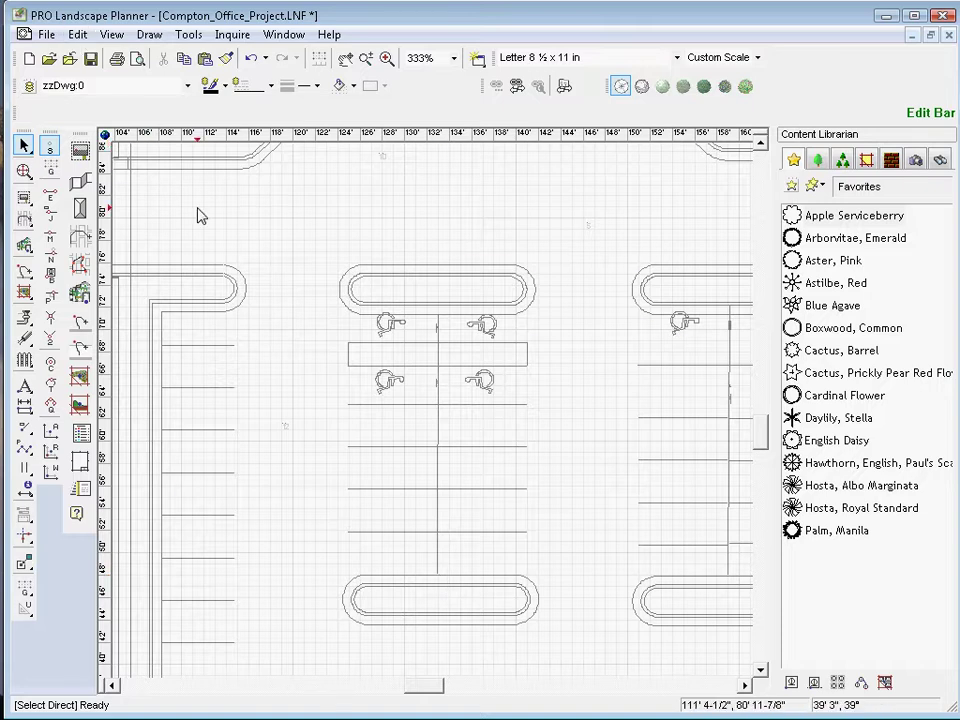
Select all and scale the selection so the line between the parking islands measures 70 ft, using Endpoint Snap
{"action": "key", "text": "ctrl+a"}
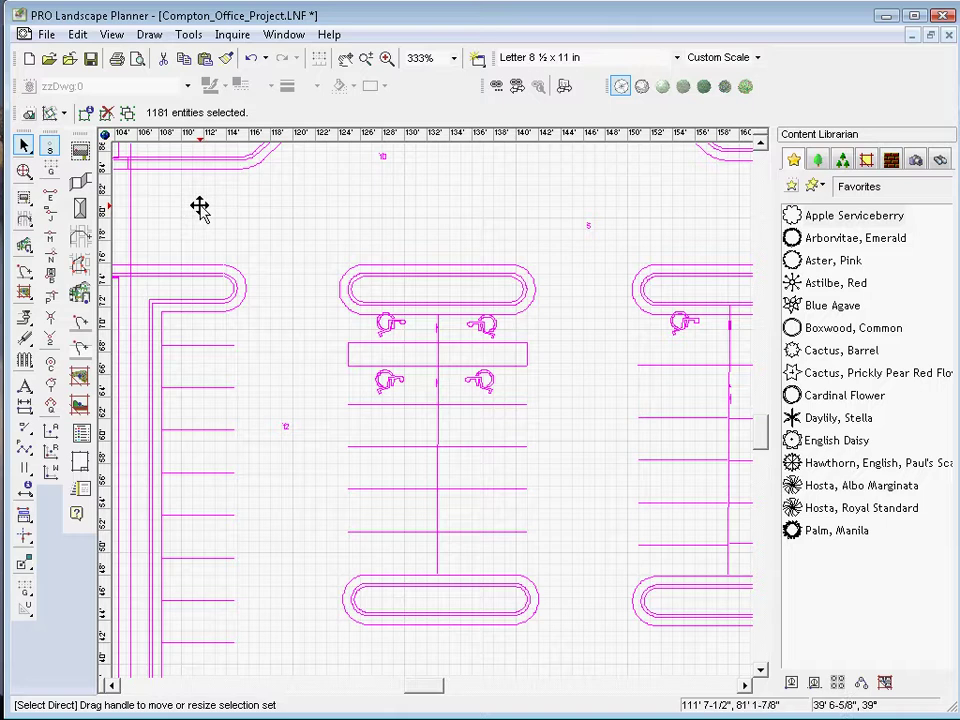
{"action": "left_click", "coordinate": [84, 36]}
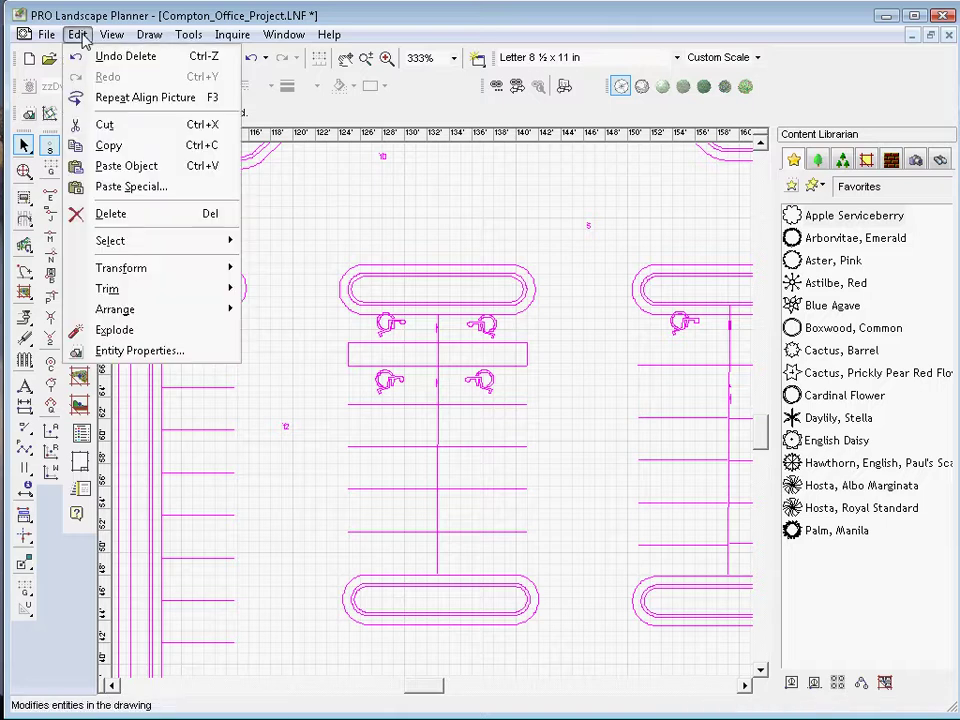
{"action": "mouse_move", "coordinate": [157, 252]}
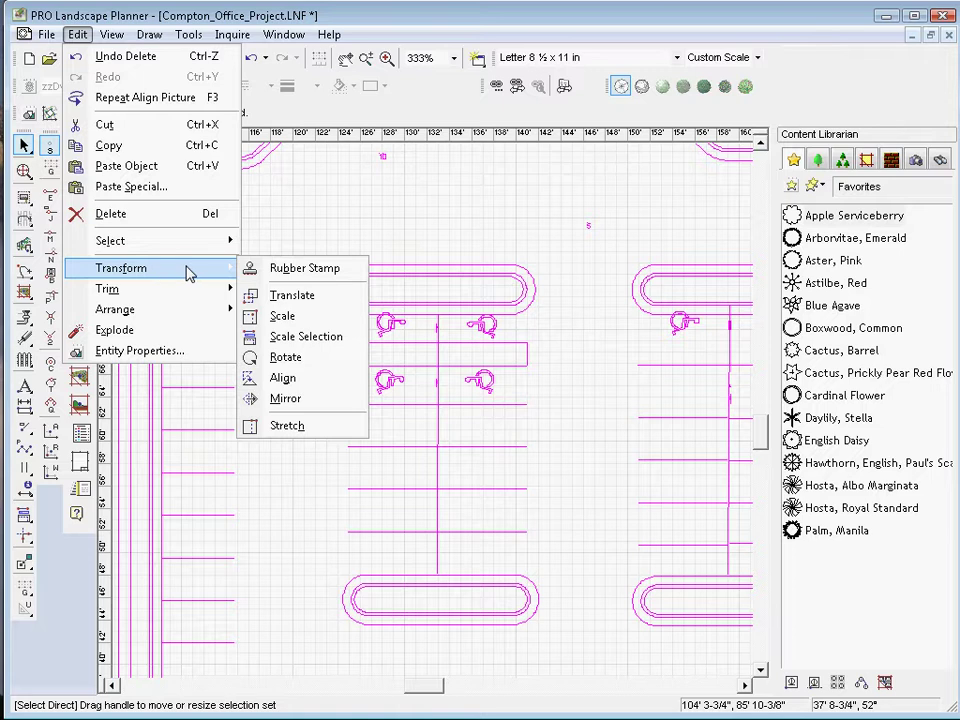
{"action": "left_click", "coordinate": [320, 343]}
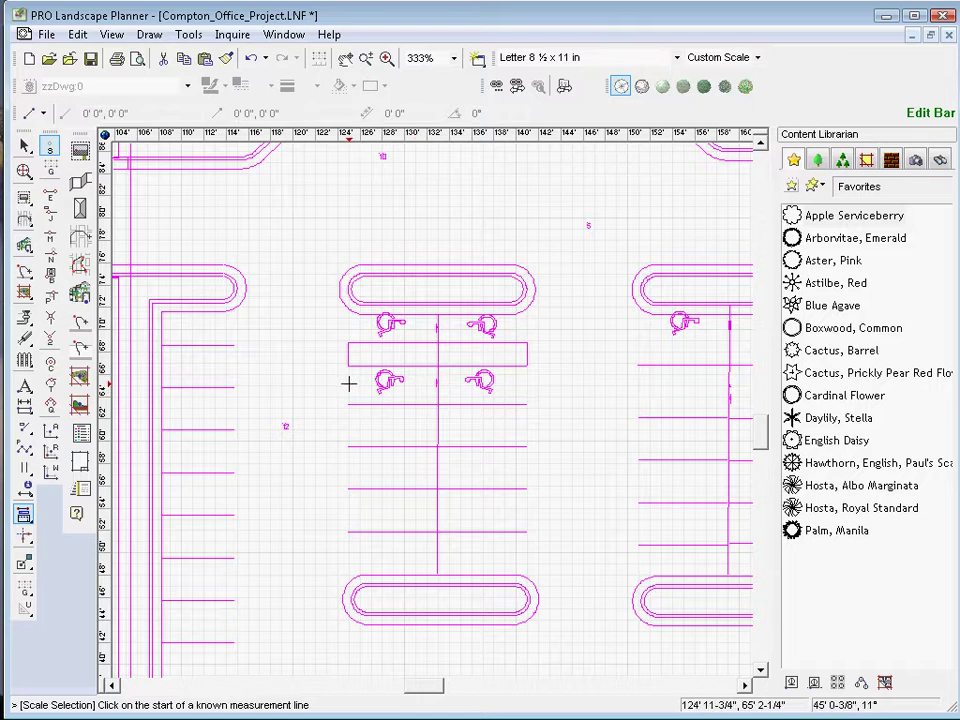
{"action": "left_click", "coordinate": [52, 196]}
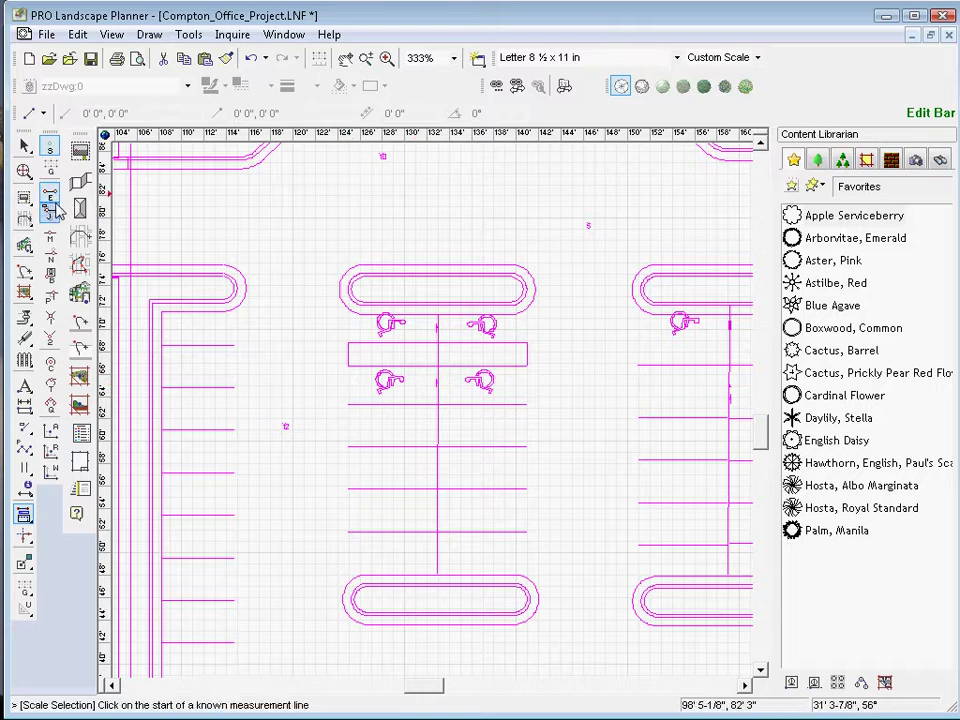
{"action": "left_click", "coordinate": [437, 316]}
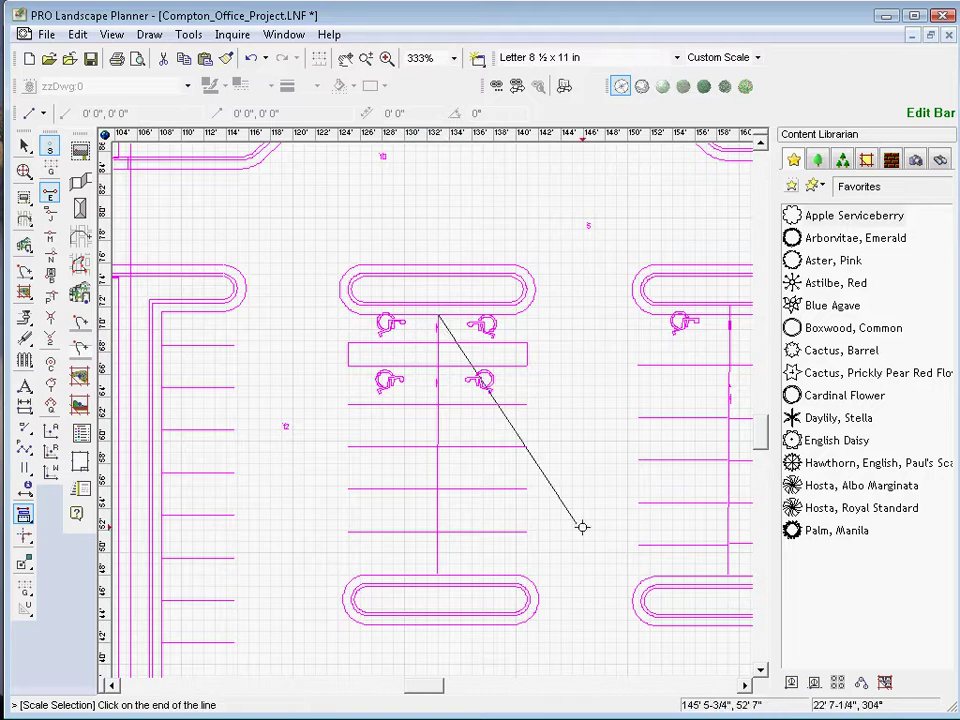
{"action": "left_click", "coordinate": [437, 568]}
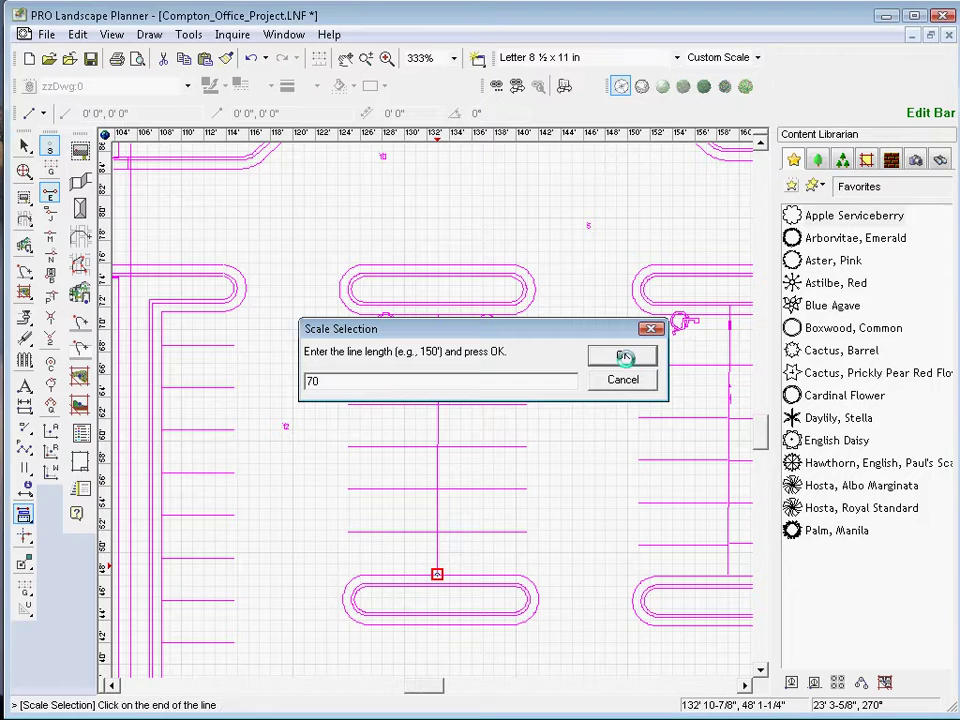
{"action": "left_click", "coordinate": [622, 356]}
{"action": "scroll", "coordinate": [534, 501], "scroll_direction": "down", "scroll_amount": 5}
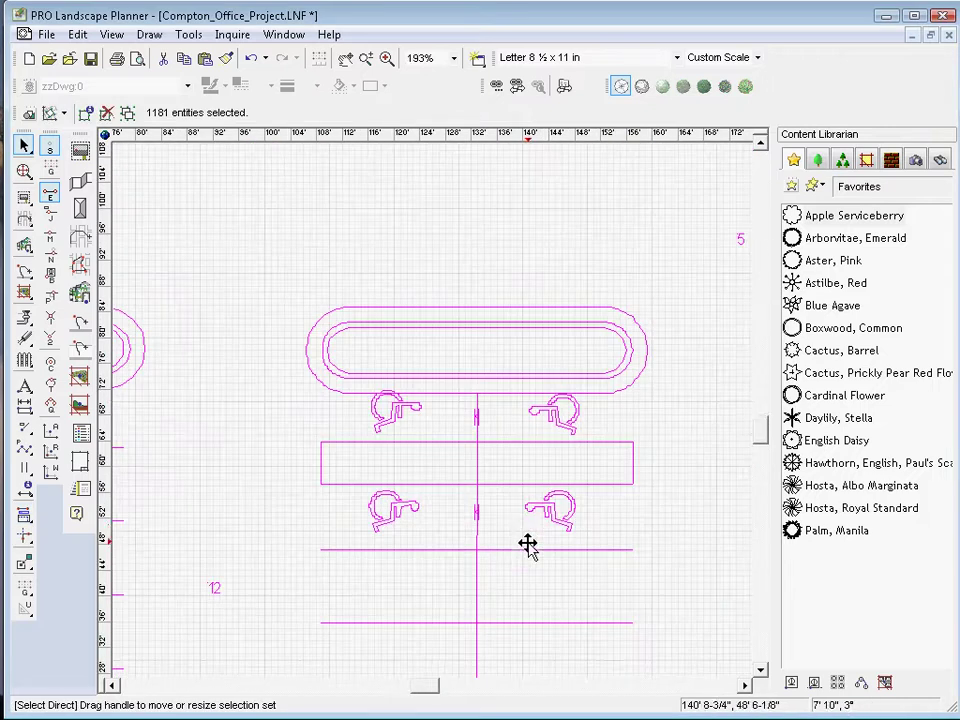
{"action": "left_click_drag", "start_coordinate": [767, 410], "coordinate": [767, 433]}
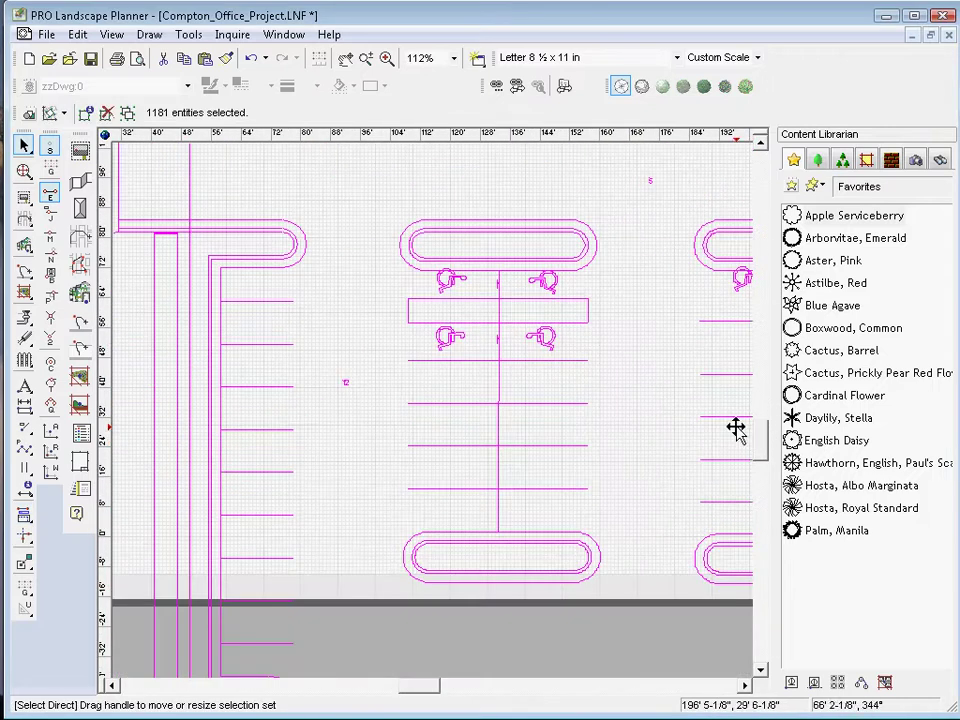
{"action": "left_click", "coordinate": [232, 34]}
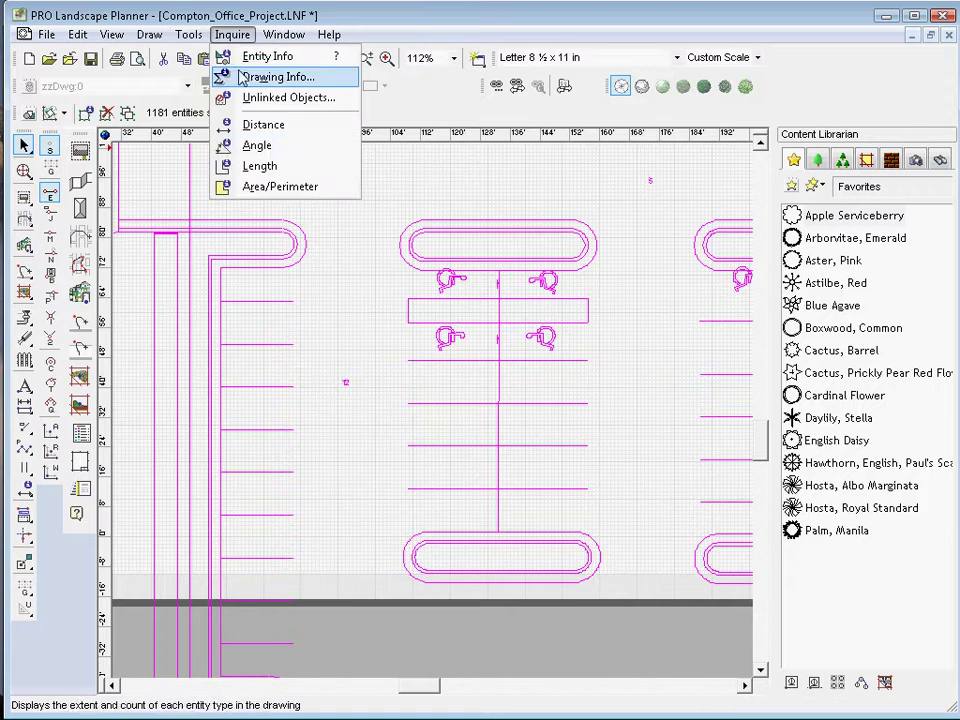
{"action": "left_click", "coordinate": [232, 124]}
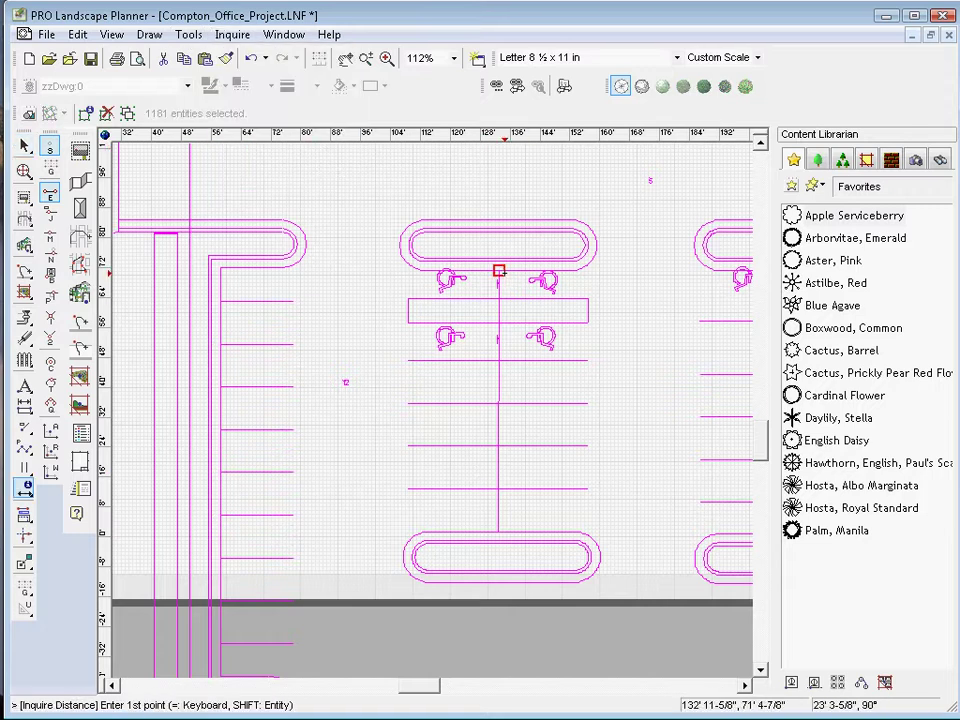
{"action": "left_click", "coordinate": [498, 270]}
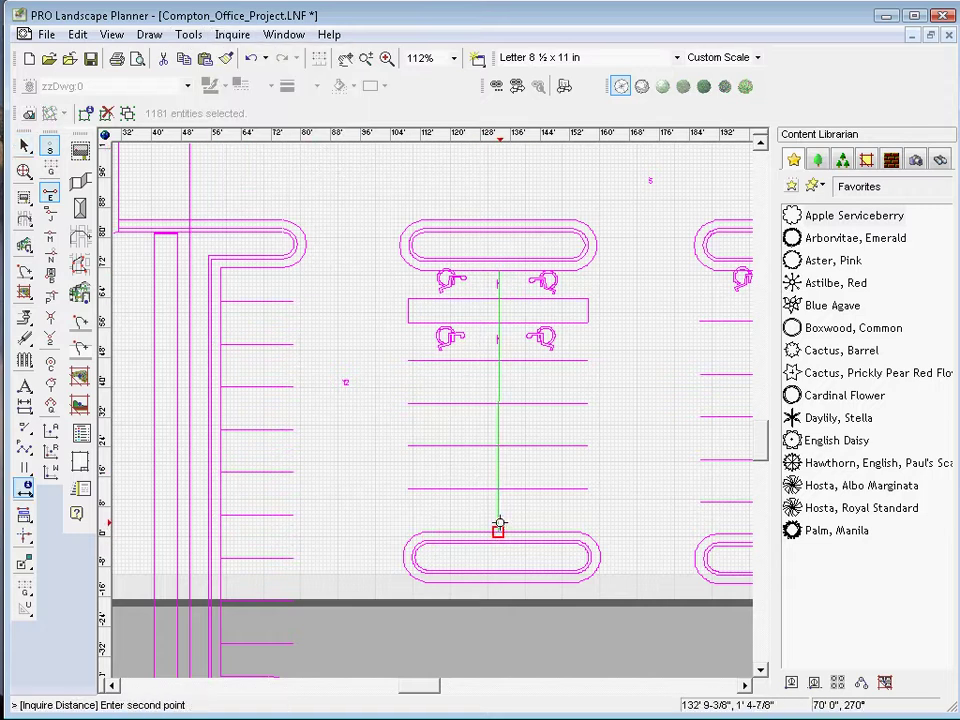
{"action": "left_click", "coordinate": [498, 522]}
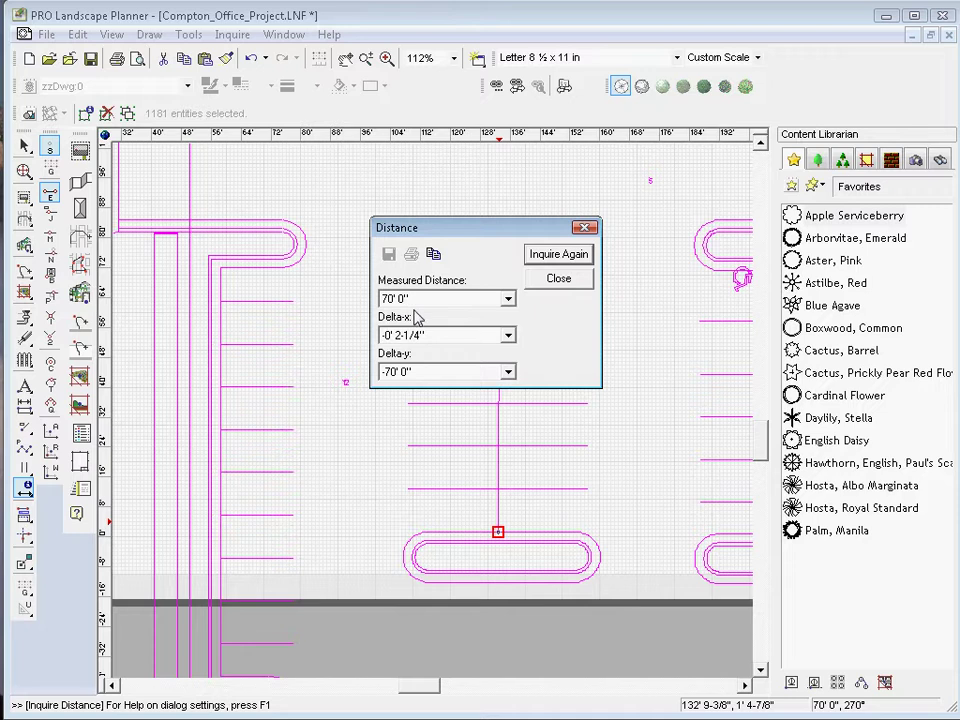
{"action": "left_click", "coordinate": [559, 279]}
{"action": "scroll", "coordinate": [610, 320], "scroll_direction": "down", "scroll_amount": 5}
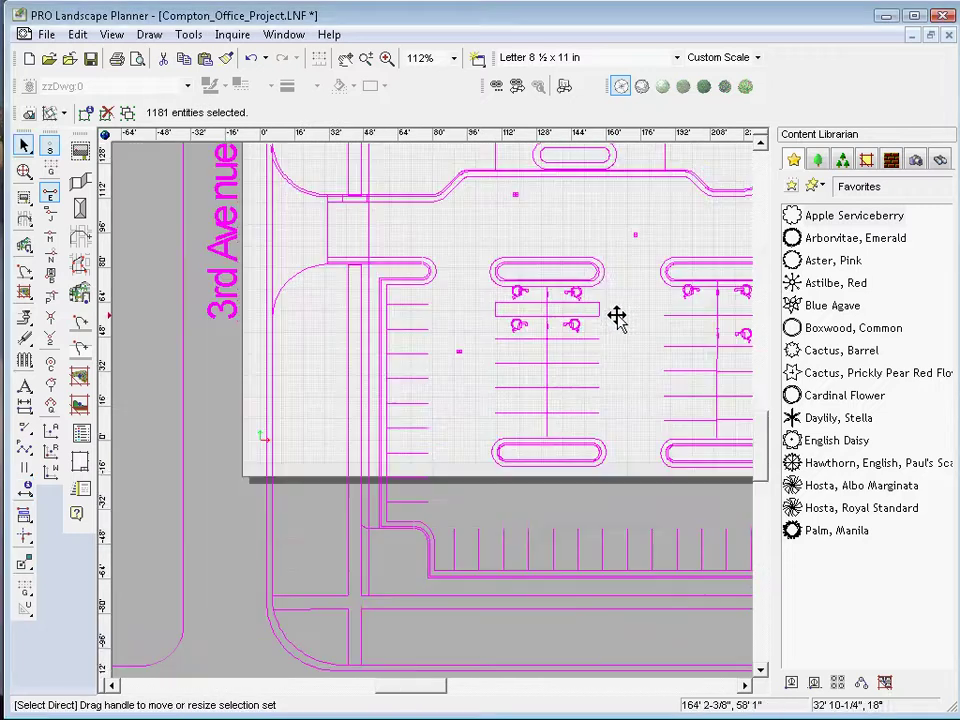
{"action": "scroll", "coordinate": [603, 289], "scroll_direction": "down", "scroll_amount": 2}
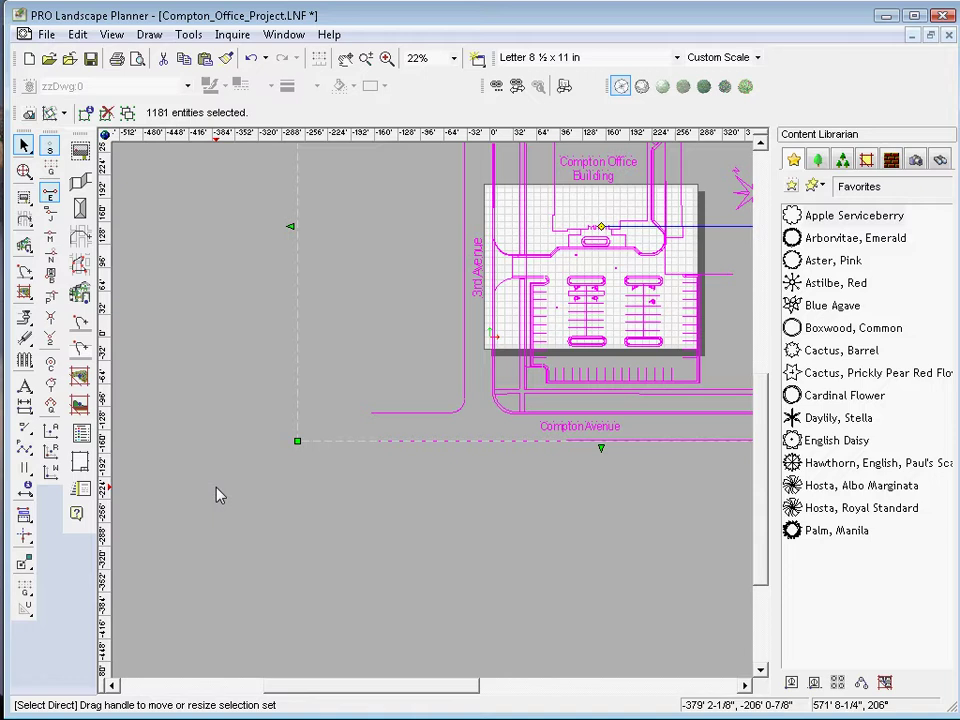
AutoScale the drawing onto the Letter page at 1:1000, then deselect and zoom to view the page
{"action": "left_click", "coordinate": [22, 563]}
{"action": "scroll", "coordinate": [505, 486], "scroll_direction": "up", "scroll_amount": 2}
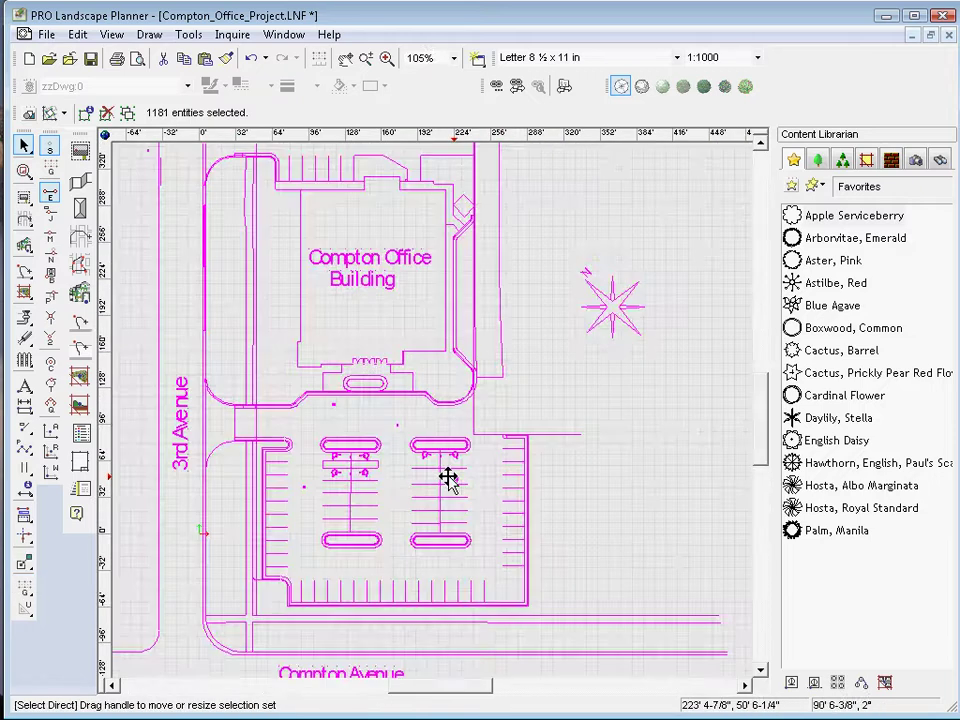
{"action": "scroll", "coordinate": [448, 478], "scroll_direction": "up", "scroll_amount": 2}
{"action": "left_click", "coordinate": [624, 491]}
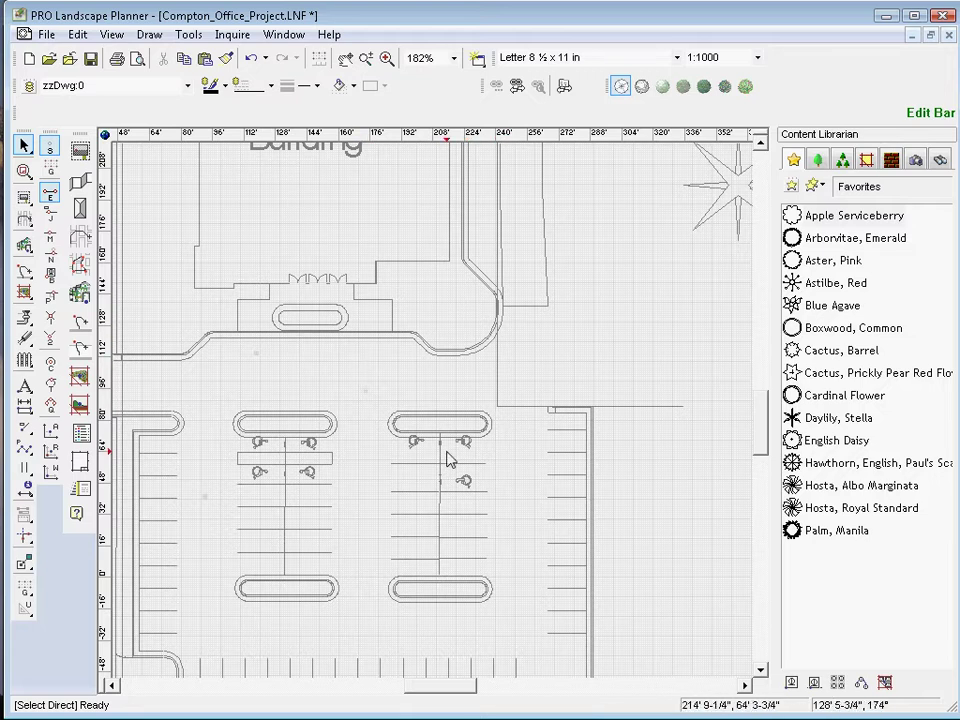
{"action": "scroll", "coordinate": [420, 390], "scroll_direction": "down", "scroll_amount": 1}
{"action": "scroll", "coordinate": [416, 387], "scroll_direction": "down", "scroll_amount": 2}
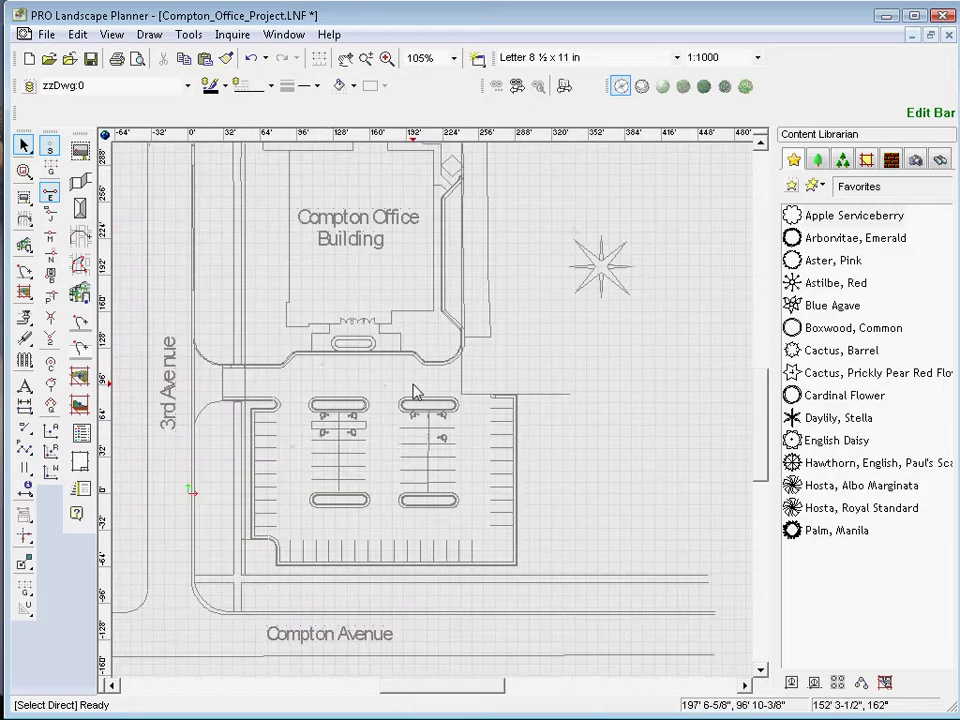
{"action": "scroll", "coordinate": [398, 430], "scroll_direction": "down", "scroll_amount": 2}
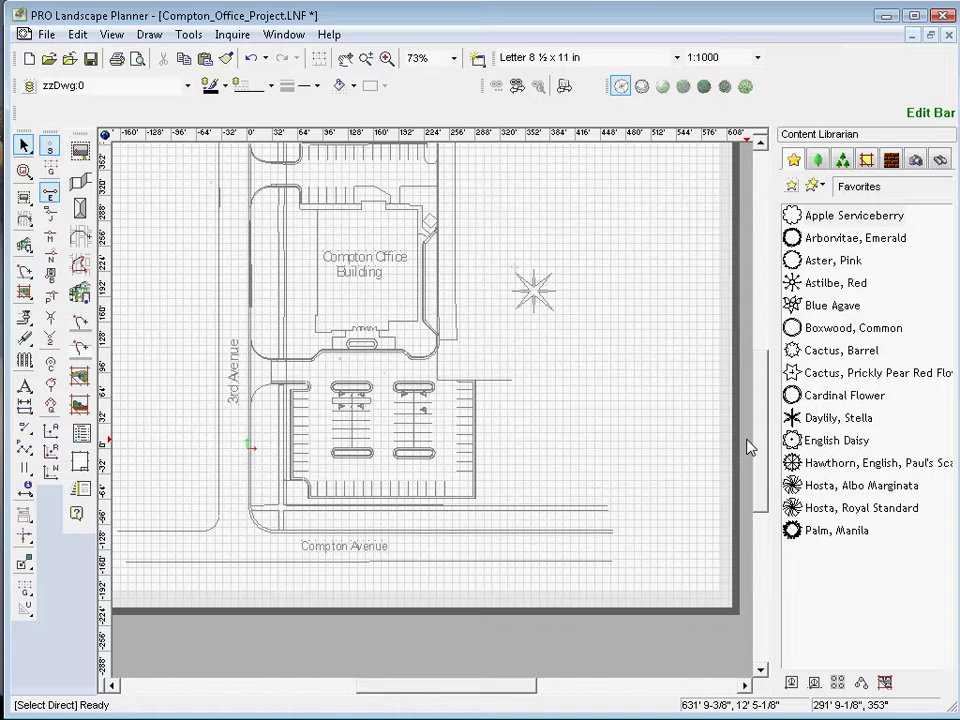
{"action": "scroll", "coordinate": [757, 432], "scroll_direction": "up", "scroll_amount": 1}
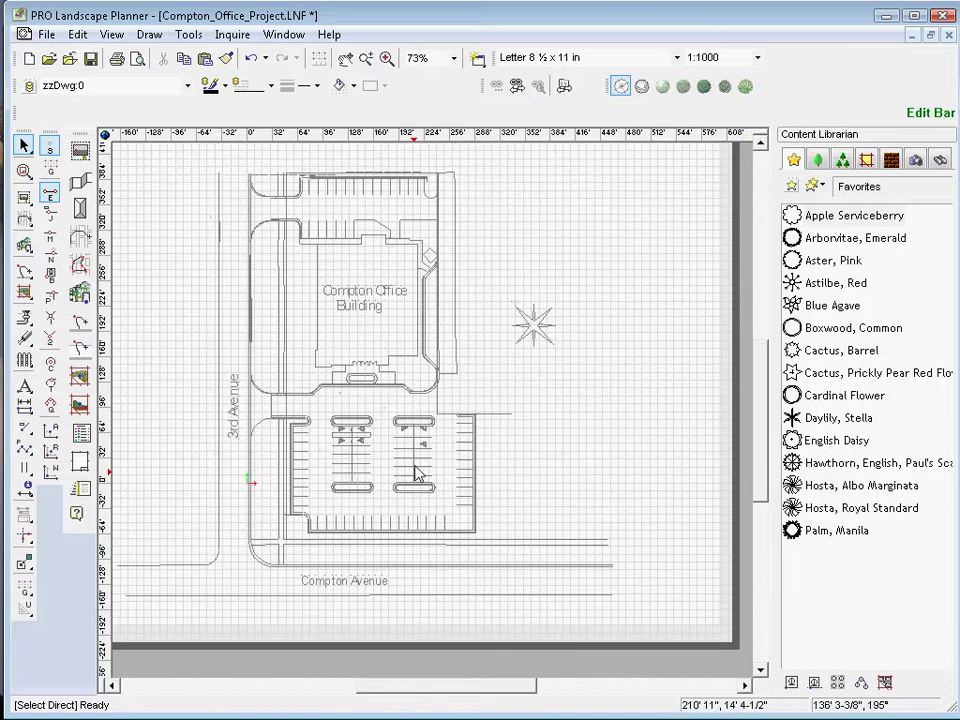